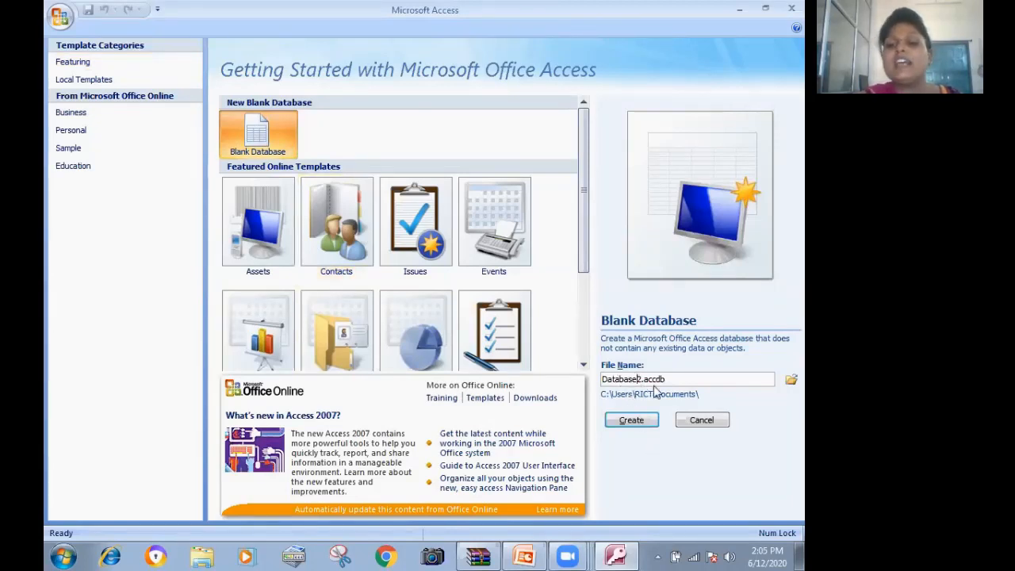
- Create a blank database with the file name red1.accdb
key(BackSpace)
key(BackSpace)
key(BackSpace)
key(BackSpace)
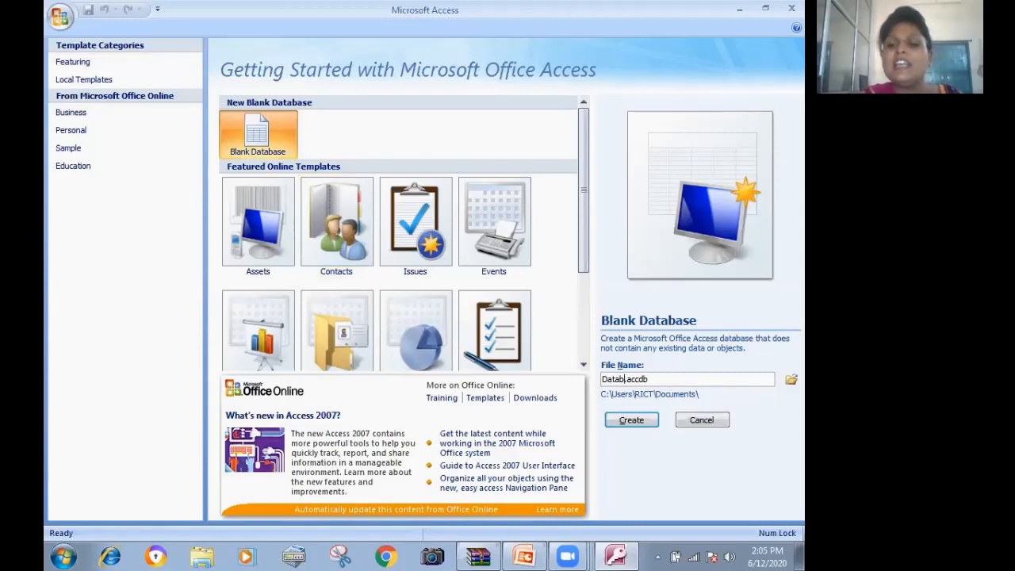
key(BackSpace)
key(BackSpace)
key(BackSpace)
key(BackSpace)
key(BackSpace)
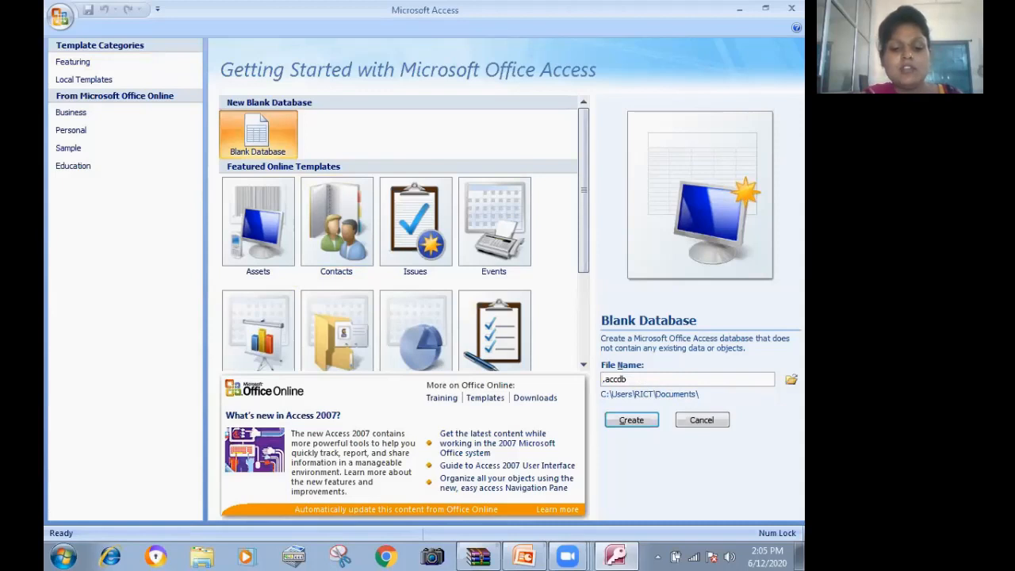
text(red1)
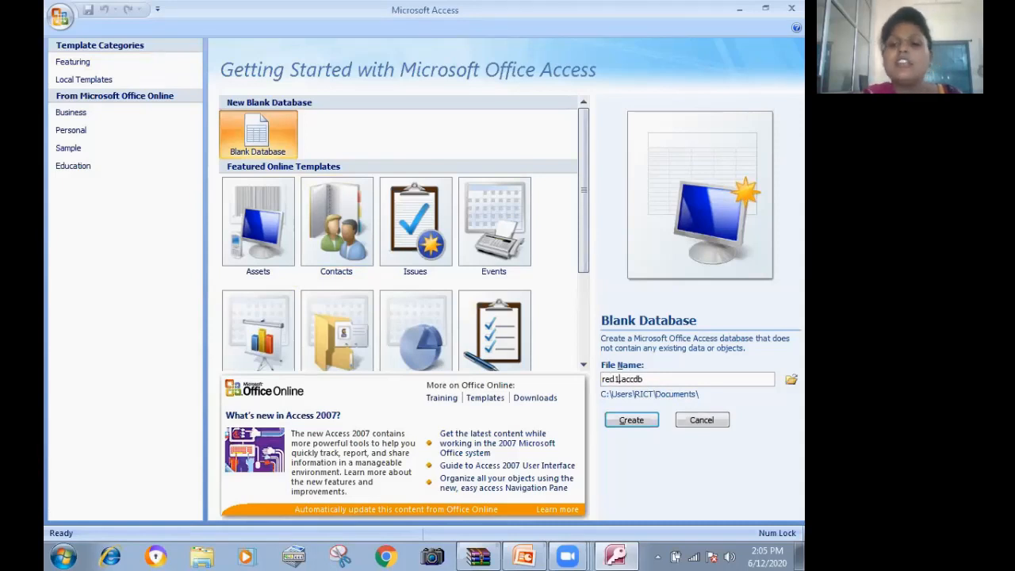
click(633, 423)
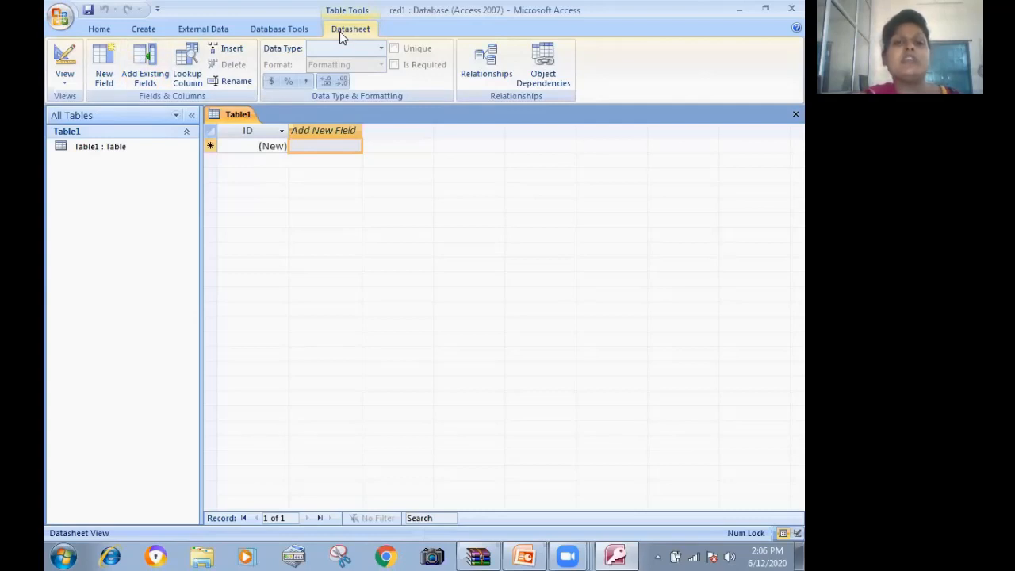
- In Datasheet View, add 50 new fields to Table1 by filling its first record with placeholder text such as "sdf" and "sd"
click(65, 84)
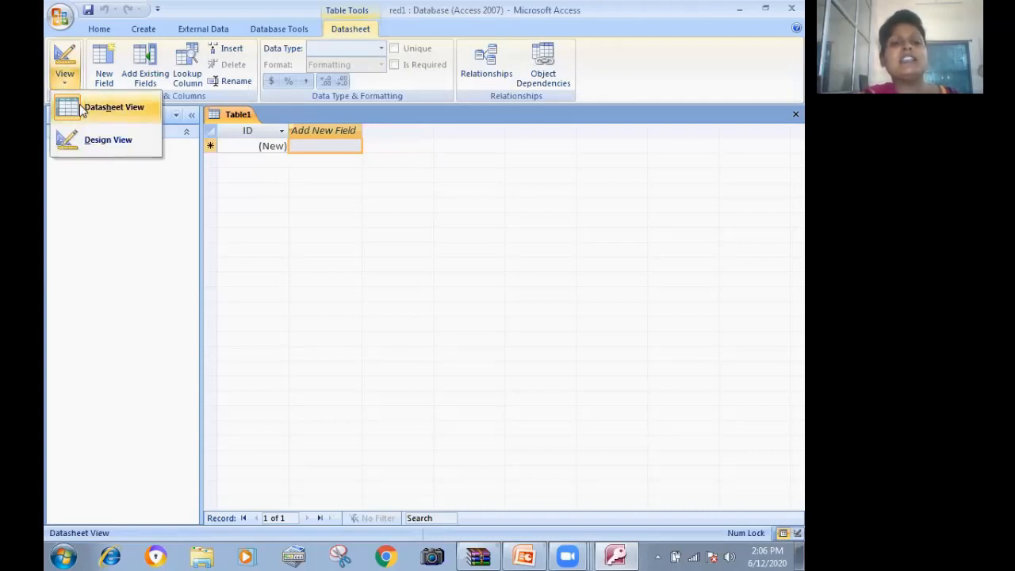
click(82, 110)
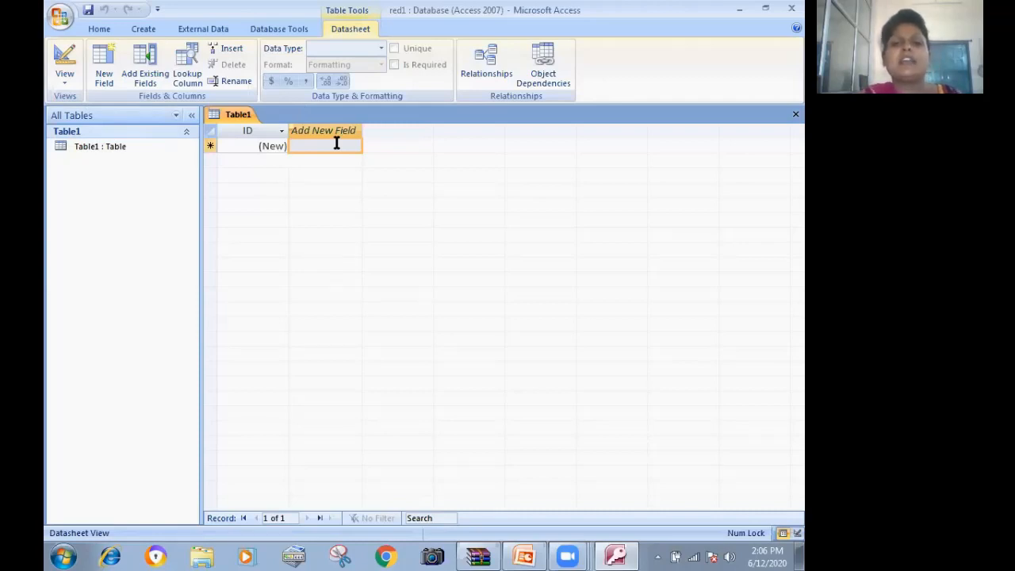
text(sdf)
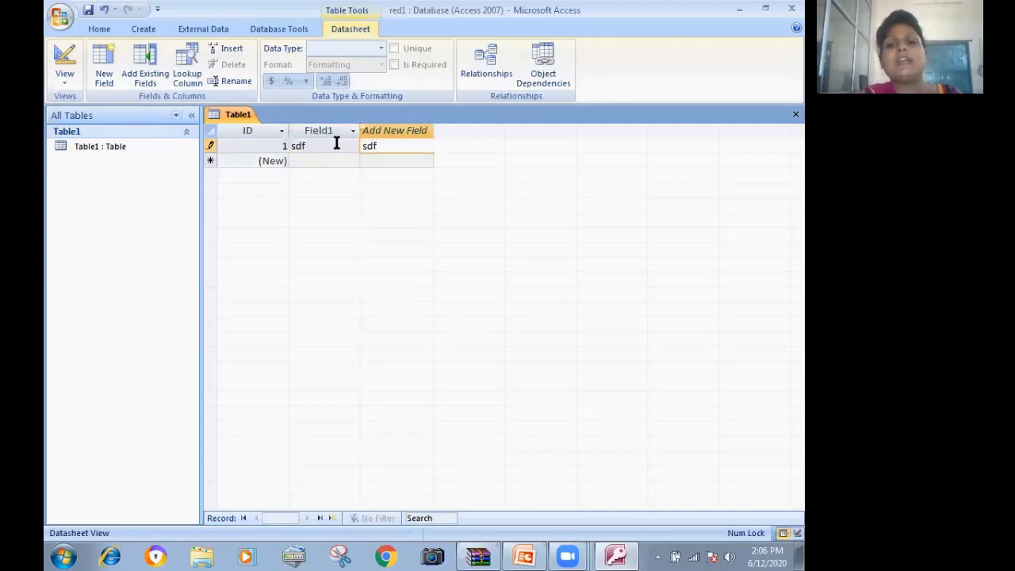
key(Tab)
text(sd)
key(Tab)
text(sdf)
key(Tab)
text(sdf)
key(Tab)
text(sd)
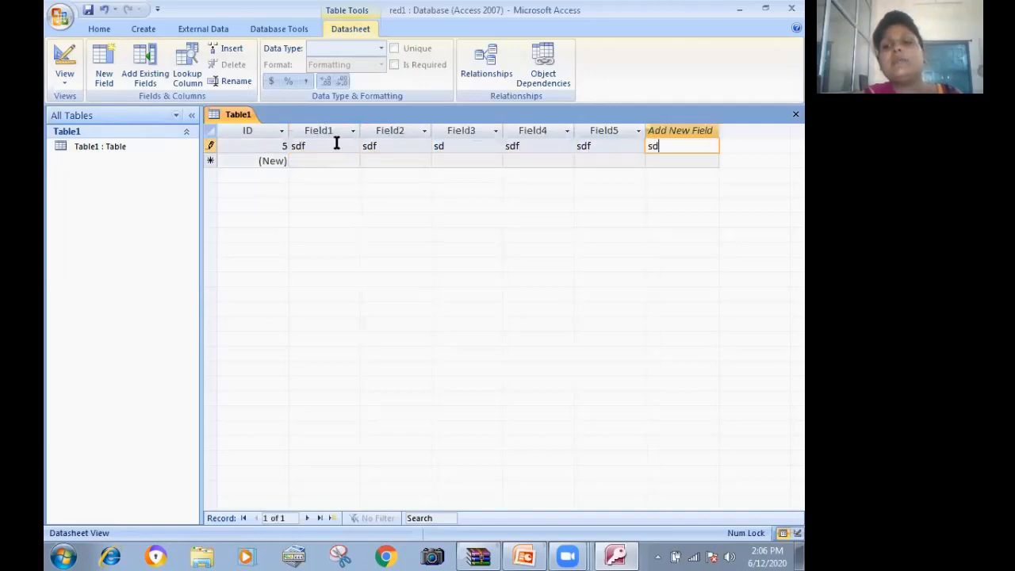
key(Tab)
text(sdf)
key(Tab)
text(sdfsdf)
key(Tab)
text(sdf)
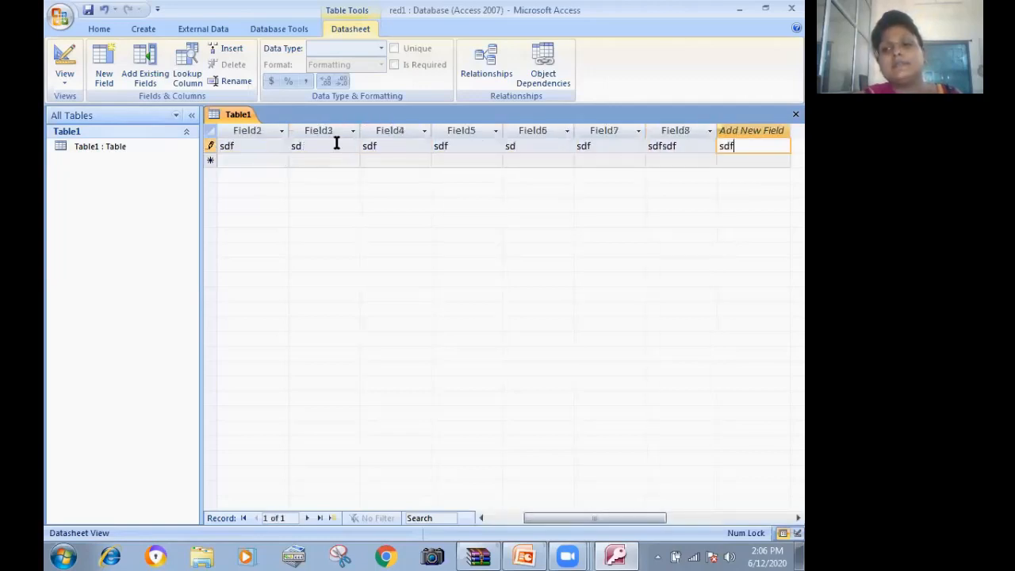
key(Tab)
text(sdf)
key(Tab)
text(sdf)
key(Tab)
text(sdf)
key(Tab)
text(sdf)
key(Tab)
text(sdf)
key(Tab)
text(sdf)
key(Tab)
text(dsf)
key(Tab)
text(sdf)
key(Tab)
text(sdf)
key(Tab)
text(sdf)
key(Tab)
text(sdf)
key(Tab)
text(sdf)
key(Tab)
text(sdf)
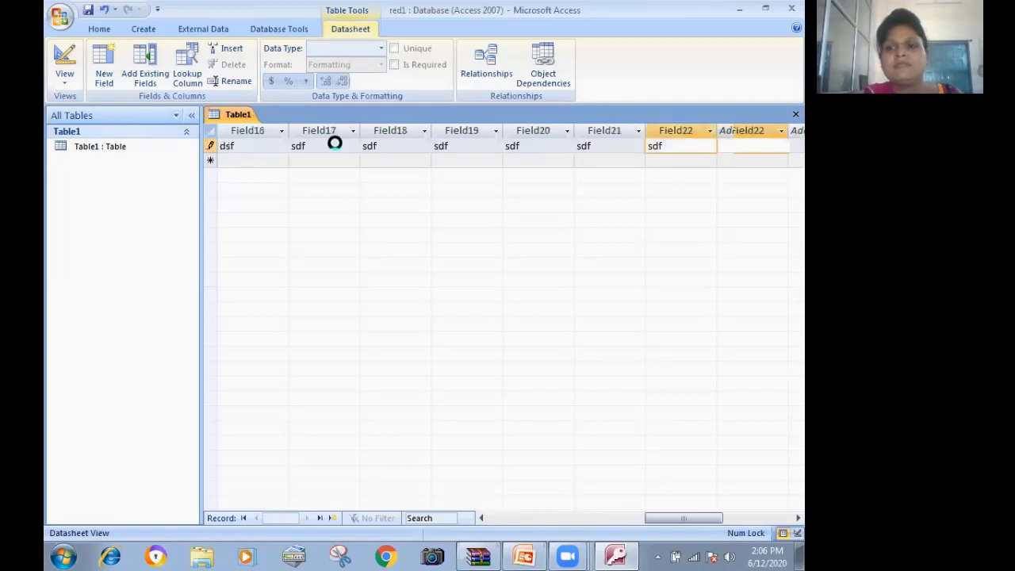
key(Tab)
text(sdf)
key(Tab)
text(sdf)
key(Tab)
text(sdf)
key(Tab)
text(sd)
key(Tab)
text(sd)
key(Tab)
text(sdf)
key(Tab)
text(sd)
key(Tab)
text(sdf)
key(Tab)
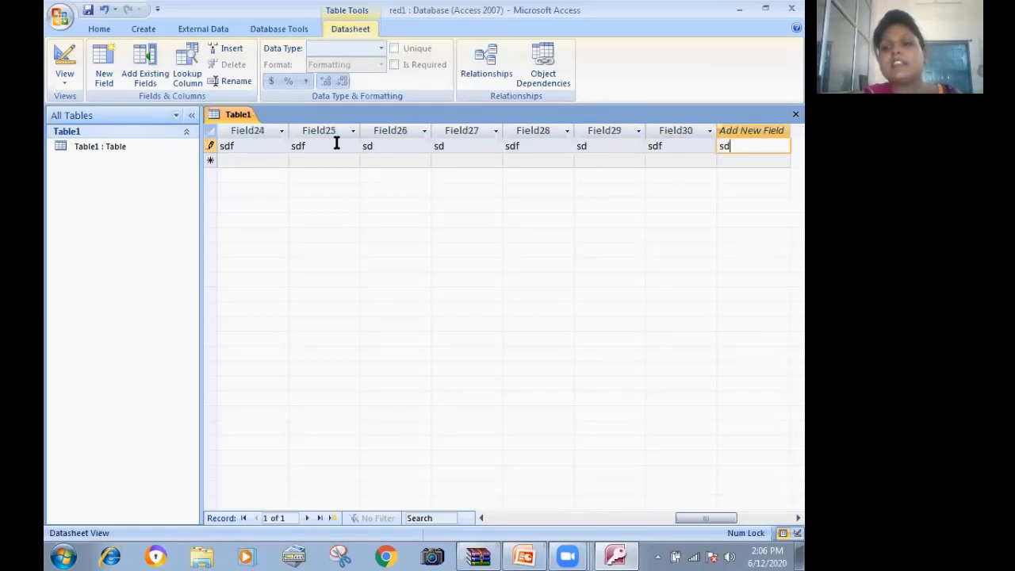
key(Tab)
text(sdf)
key(Tab)
text(sdf)
key(Tab)
text(sdf)
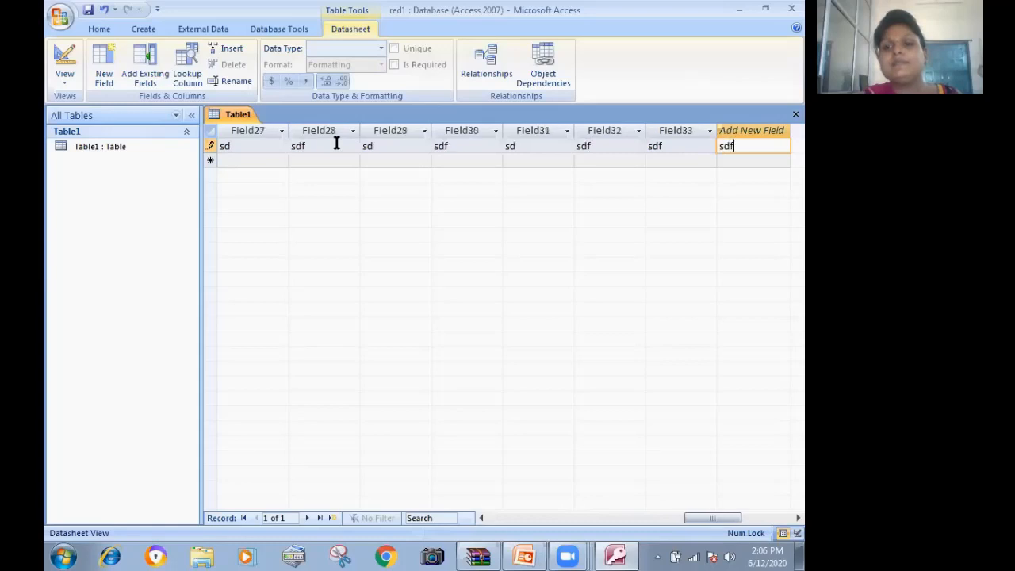
key(Tab)
text(sdf)
key(Tab)
text(sdf)
key(Tab)
text(sdf)
key(Tab)
text(sdf)
key(Tab)
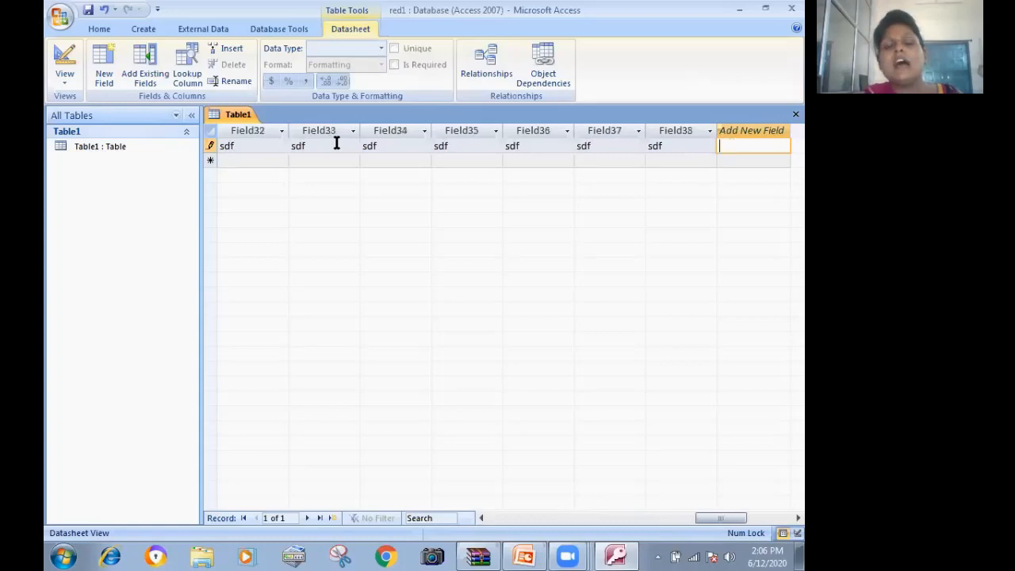
text(sdf)
key(Tab)
text(sdf)
key(Tab)
text(sdf)
key(Tab)
text(dsf)
key(Tab)
text(sd)
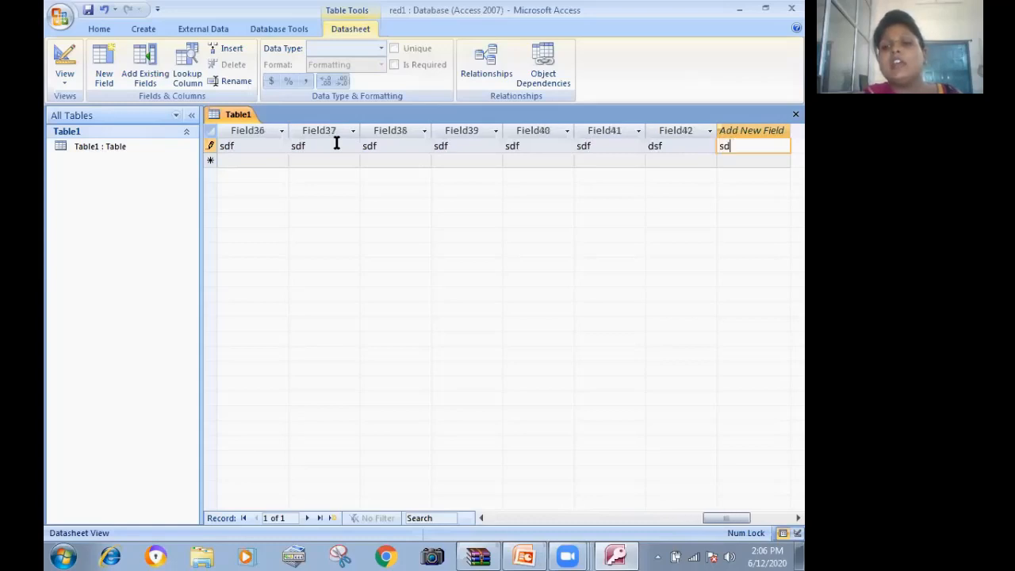
text(f)
key(Tab)
text(sdf)
key(Tab)
text(sd)
key(Tab)
text(sdf)
key(Tab)
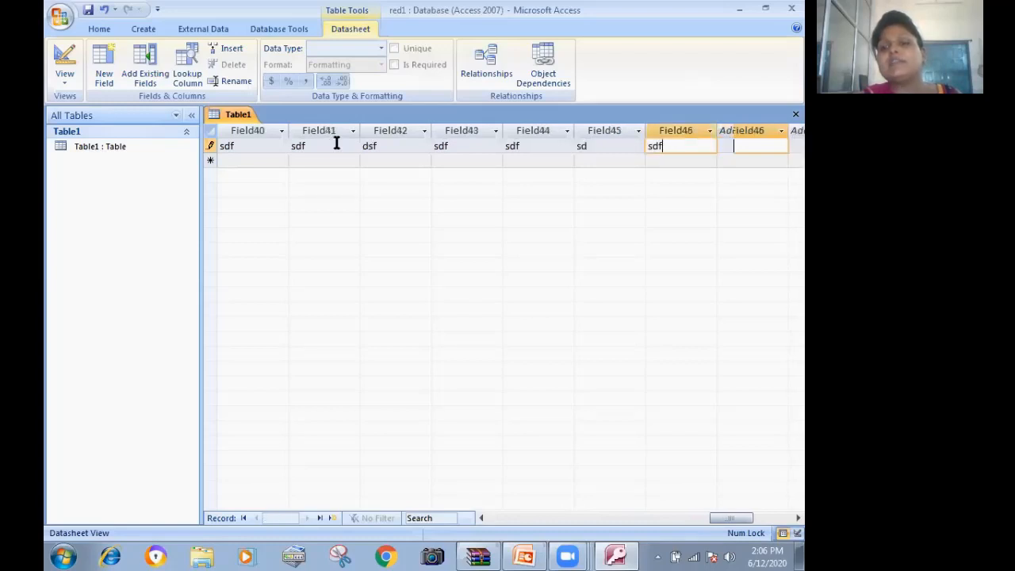
text(sdf)
key(Tab)
text(sdf)
key(Tab)
text(sd)
key(Tab)
text(sdf)
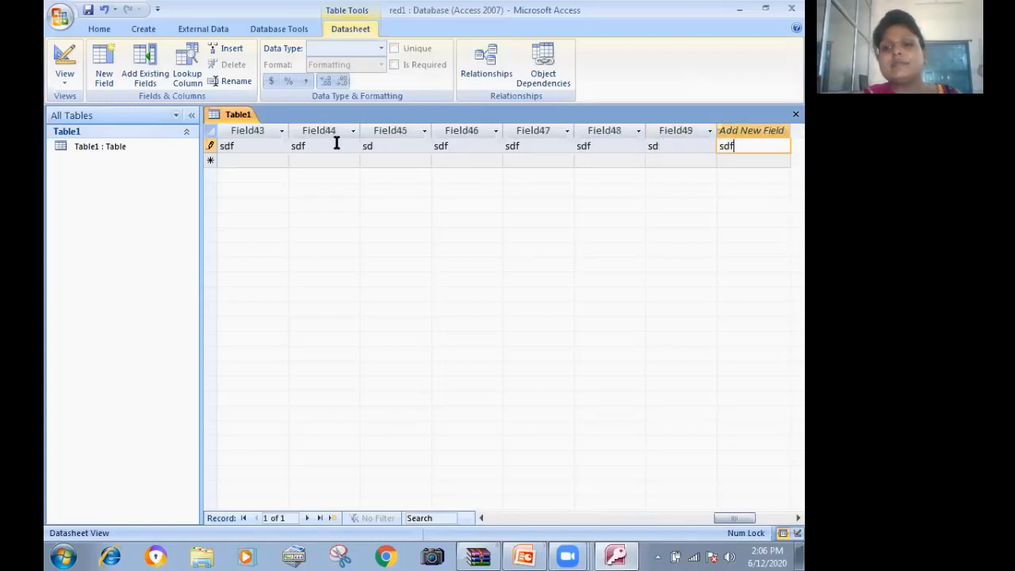
key(Tab)
- Finish the first record of Table1 and look back and forth through its fields and placeholder entries
key(Down)
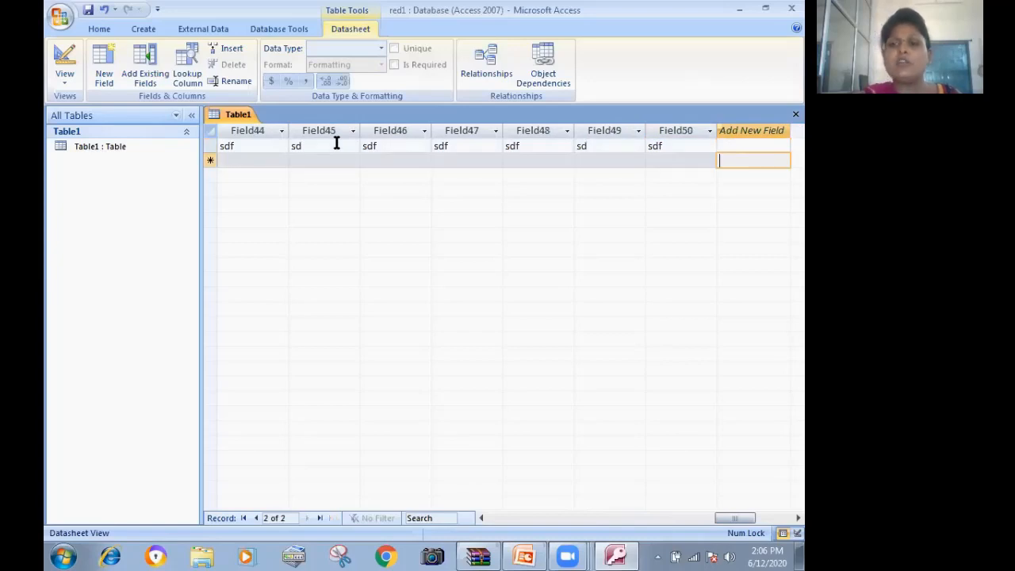
click(337, 154)
key(Left)
key(Left)
key(Left)
key(Left)
key(Left)
key(Left)
key(Left)
key(Left)
key(Left)
key(Left)
key(Left)
key(Left)
key(Left)
key(Left)
key(Left)
key(Left)
key(Left)
key(Left)
key(Left)
key(Left)
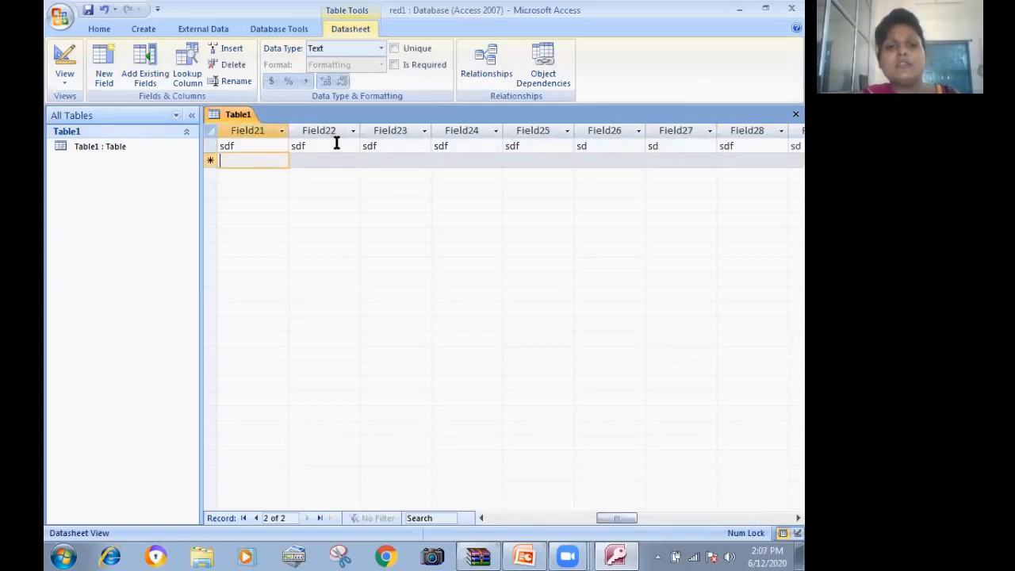
key(Up)
key(Right)
key(Right)
key(Right)
key(Right)
key(Right)
key(Right)
key(Right)
key(Right)
key(Right)
key(Right)
key(Right)
key(Right)
key(Right)
key(Right)
key(Right)
key(Right)
key(Right)
key(Right)
key(Right)
key(Right)
key(Left)
key(Left)
key(Left)
key(Left)
key(Left)
key(Left)
key(Left)
key(Left)
key(Left)
key(Left)
key(Left)
key(Left)
key(Left)
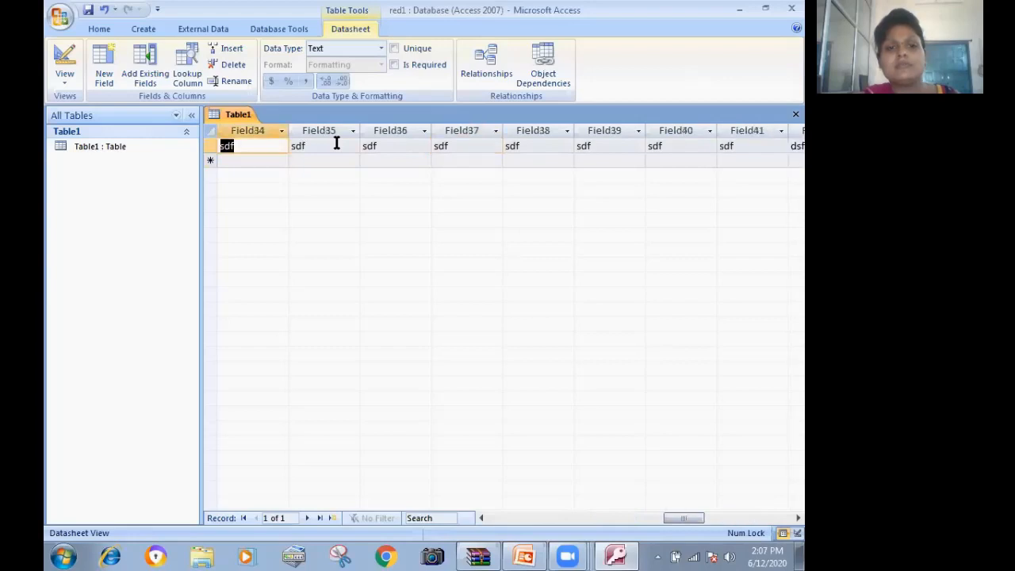
key(Left)
key(Left)
key(Left)
key(Left)
key(Left)
key(Left)
key(Left)
key(Left)
key(Left)
key(Left)
key(Left)
key(Left)
key(Left)
key(Left)
key(Left)
key(Left)
- Fill Field1 through Field49 of Table1's second record with placeholder text, mostly "sdf", using "sd" in Field4 and Field42 and "xcv" in Field39
key(Down)
key(Left)
key(Left)
key(Left)
key(Left)
key(Left)
key(Left)
key(Left)
key(Left)
key(Left)
key(Left)
key(Left)
key(Left)
key(Left)
key(Left)
key(Left)
key(Left)
key(Left)
text(sdf)
key(Tab)
text(sdf)
key(Tab)
text(sd)
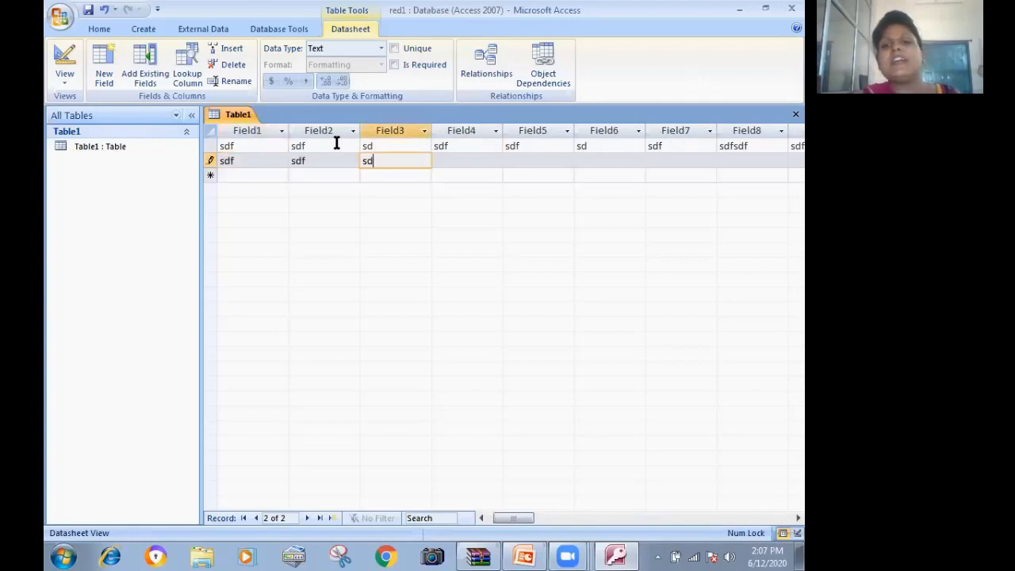
text(f)
key(Tab)
text(sd)
key(Tab)
text(sdf)
key(Tab)
text(sdf)
key(Tab)
text(sdf)
key(Tab)
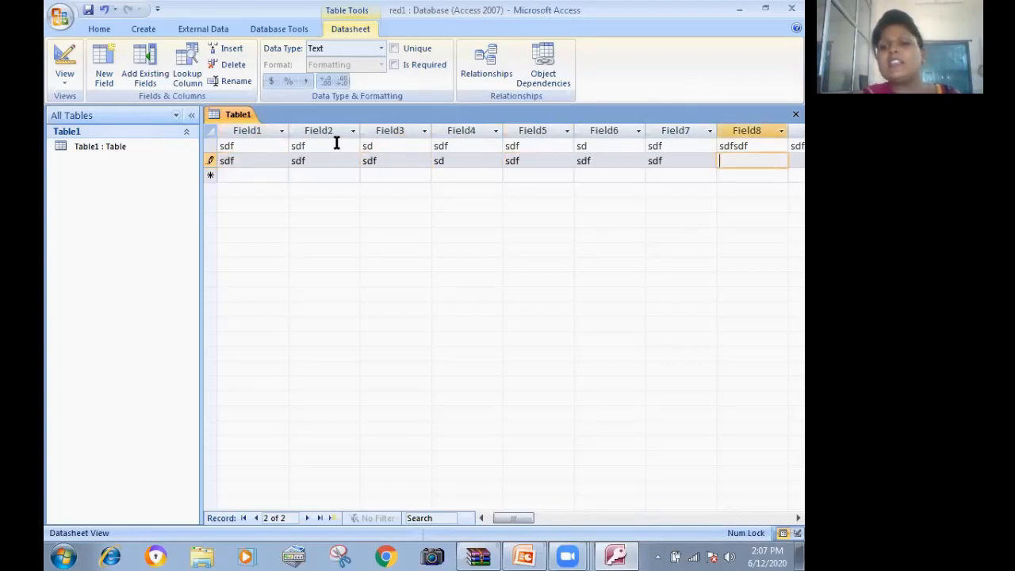
text(sdf)
key(Tab)
text(sdf)
key(Tab)
text(sdf)
key(Tab)
text(sdf)
key(Tab)
text(sdf)
key(Tab)
text(sdf)
key(Tab)
text(sdf)
key(Tab)
text(sdf)
key(Tab)
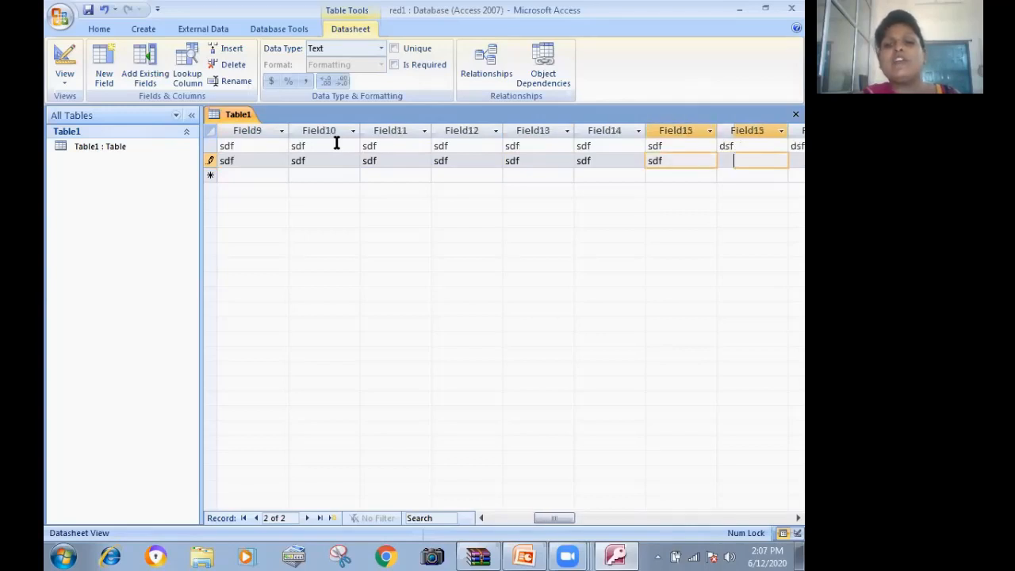
text(sdf)
key(Tab)
text(sdf)
key(Tab)
text(sdf)
key(Tab)
text(sdf)
key(Tab)
text(sdf)
key(Tab)
text(sdf)
key(Tab)
text(sdf)
key(Tab)
text(sdf)
key(Tab)
text(sdf)
key(Tab)
text(sdf)
key(Tab)
text(sdf)
key(Tab)
text(sdf)
key(Tab)
text(sdf)
key(Tab)
text(sdf)
key(Tab)
text(sdf)
key(Tab)
text(sdf)
key(Tab)
text(sdf)
key(Tab)
text(sdf)
key(Tab)
text(sdf)
key(Tab)
text(sdf)
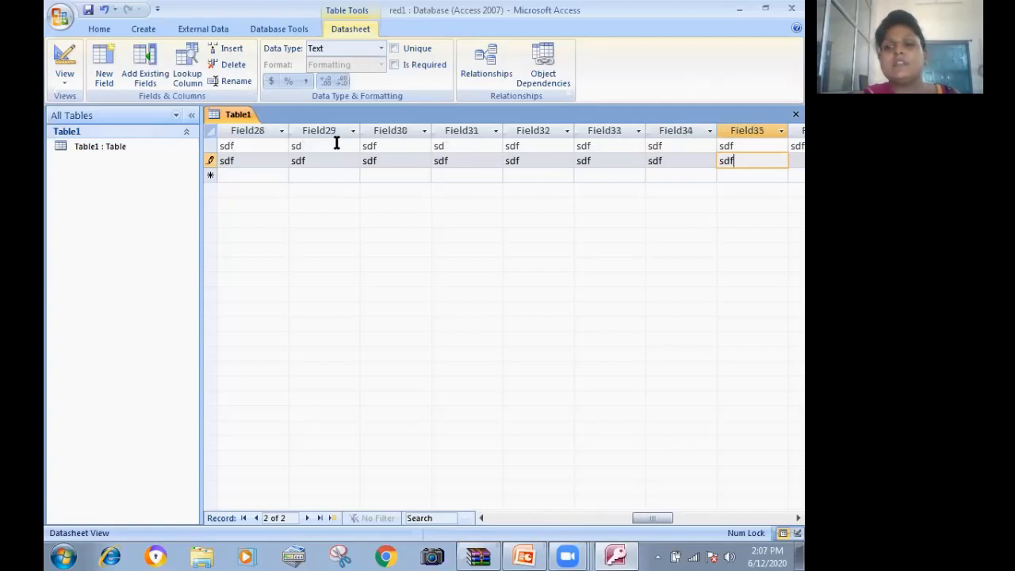
key(Tab)
text(sdf)
key(Tab)
text(sdf)
key(Tab)
text(v)
key(Tab)
text(xcv)
key(Tab)
text(sdf)
key(Tab)
text(sdf)
key(Tab)
text(sd)
key(Tab)
text(sdf)
key(Tab)
text(sdf)
key(Tab)
text(sdf)
key(Tab)
text(sdf)
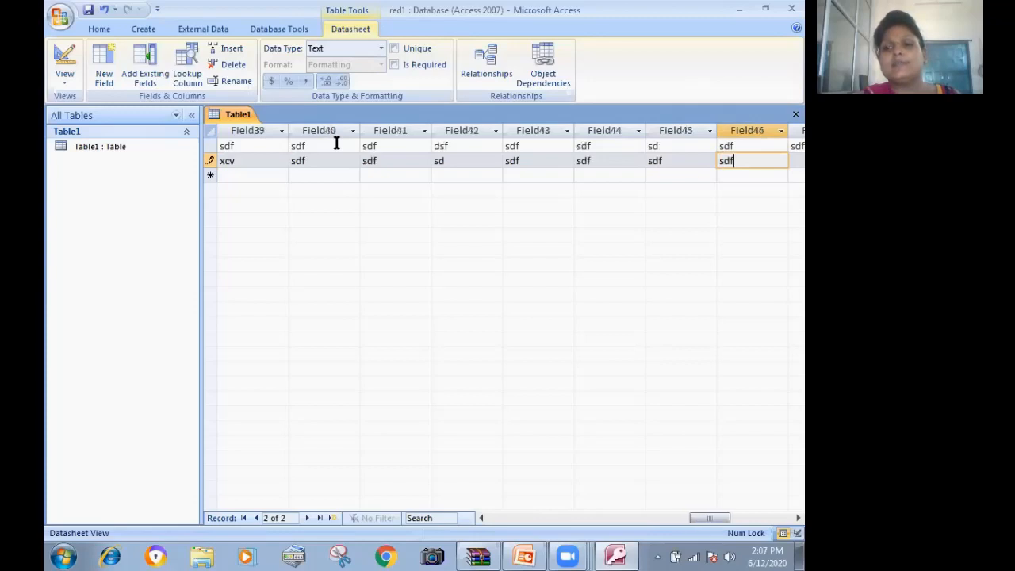
key(Tab)
text(sdf)
key(Tab)
text(sdf)
key(Tab)
text(sdf)
key(Tab)
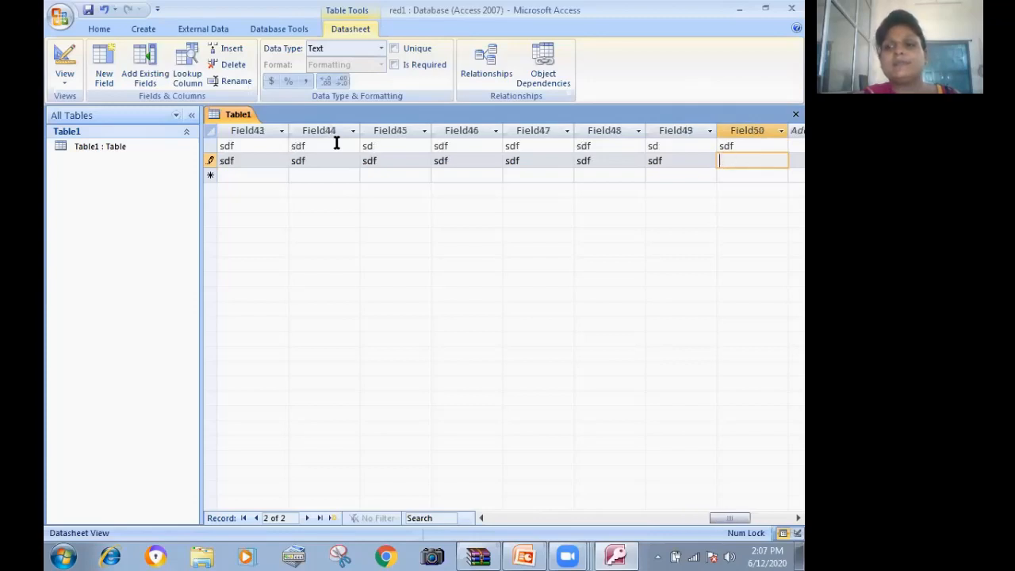
key(Tab)
- Enter "sdf" in the second record's Field50 and fill the third record's Field1 through Field12 with "sdf", using "sd" in Field10 and Field11
text(sdf)
key(Tab)
text(sdf)
key(Tab)
text(sdf)
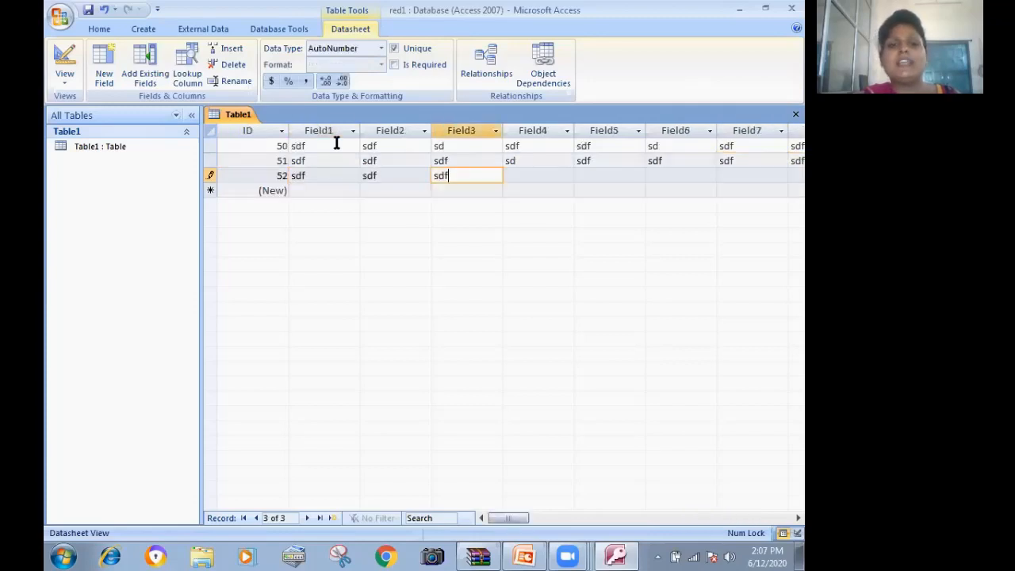
key(Tab)
text(sdf)
key(Tab)
text(sdf)
key(Tab)
text(sdf)
key(Tab)
text(sdf)
key(Tab)
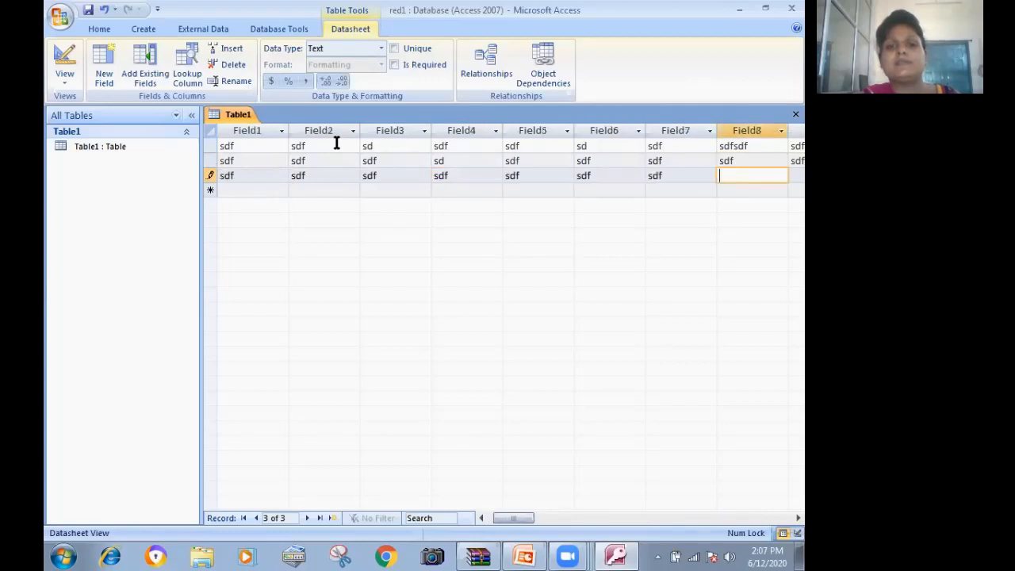
text(sdf)
key(Tab)
text(sdf)
key(Tab)
text(sdf)
key(Tab)
text(sdf	sdf)
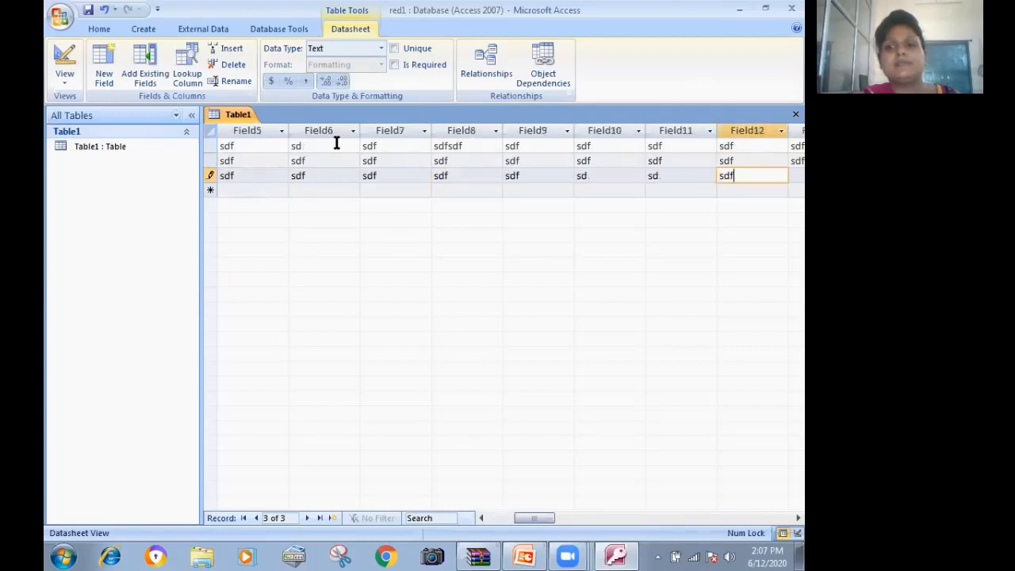
- Fill the third record's Field13 through Field25 with "xcv", "xc", "ds", "fsdf", three "sdf", two "we", "w" and three "df" entries
key(Tab)
text(xcv)
key(Tab)
text(xc)
key(Tab)
text(ds)
key(Tab)
text(fsdf)
key(Tab)
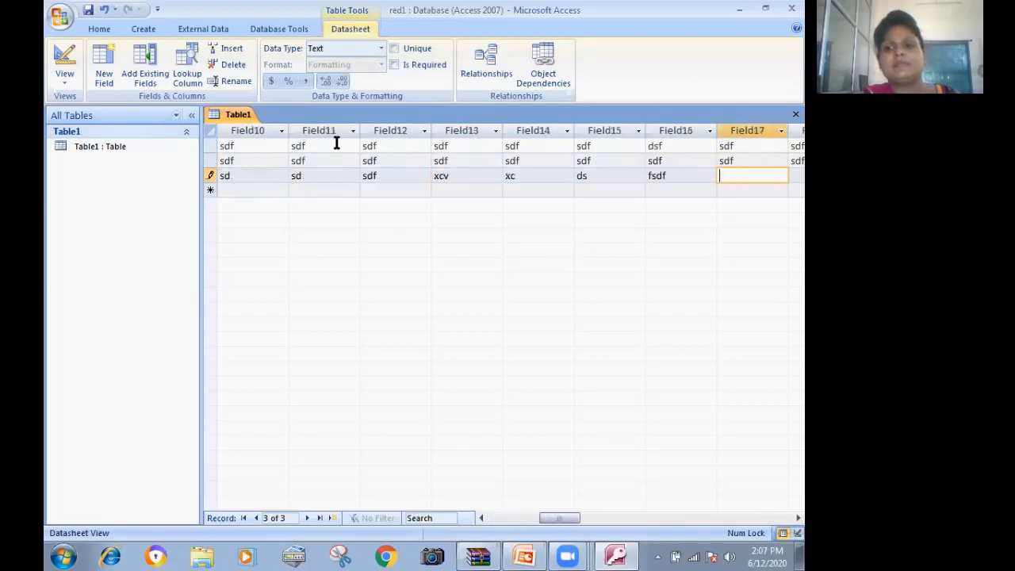
text(sdf)
key(Tab)
text(sdf)
key(Tab)
text(sdf)
key(Tab)
text(we)
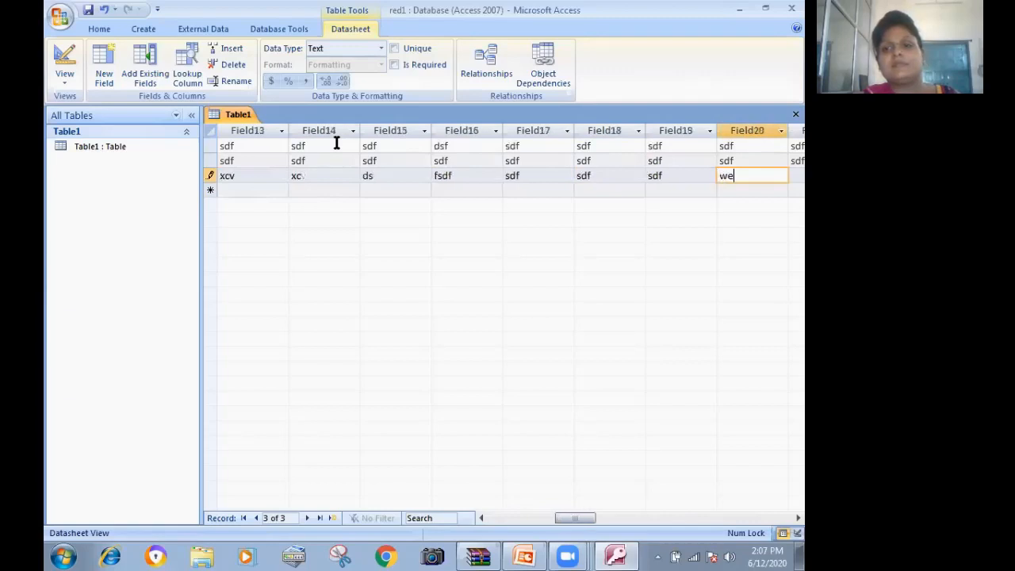
key(Tab)
text(we)
key(Tab)
text(w)
key(Tab)
text(df)
key(Tab)
text(df)
key(Tab)
text(df)
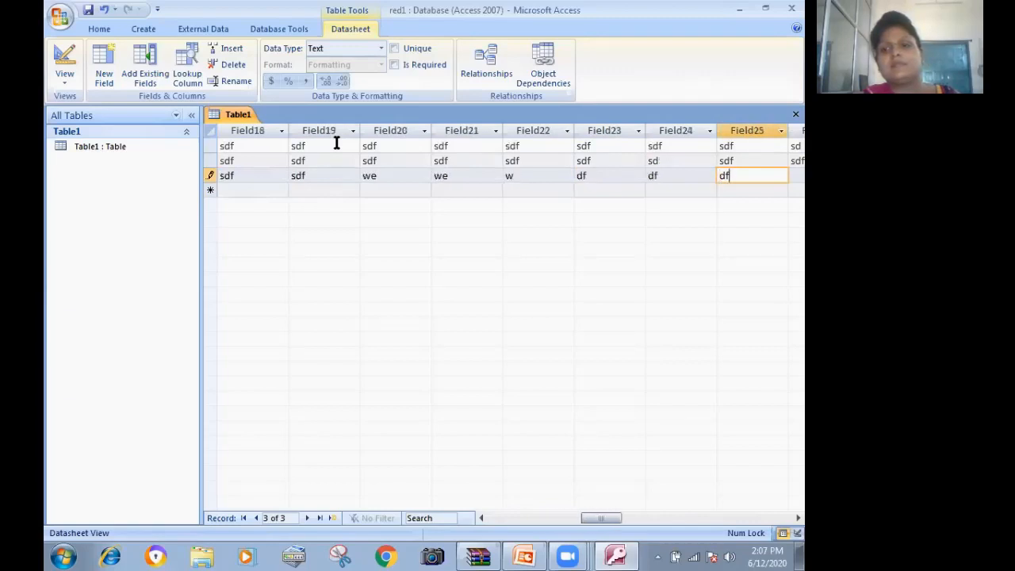
- Enter "d" in the third record's Field26 and "sdf" in Field27 through Field38, leaving Field33 blank
key(Tab)
text(d)
key(Tab)
text(sdf)
key(Tab)
text(sdf)
key(Tab)
text(sdf)
key(Tab)
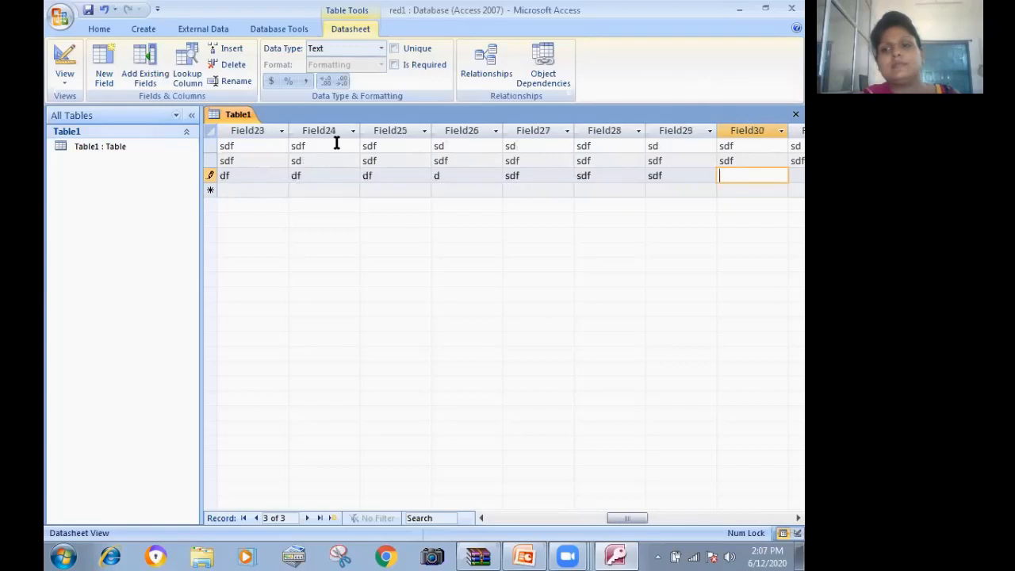
text(sdf)
key(Tab)
text(sdf)
key(Tab)
text(sdf)
key(Tab)
key(Tab)
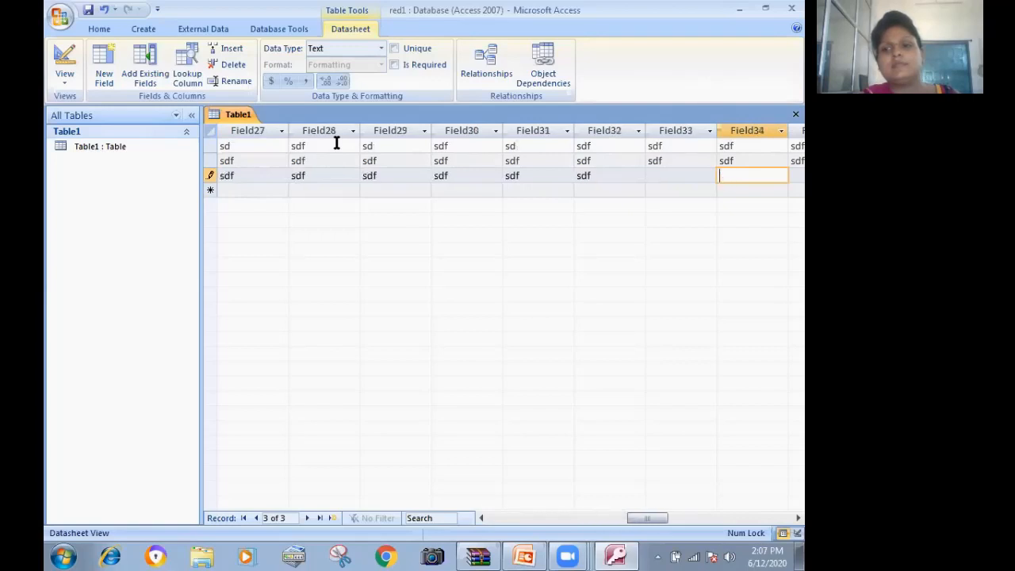
text(sdf)
key(Tab)
text(sdf)
key(Tab)
text(sdf)
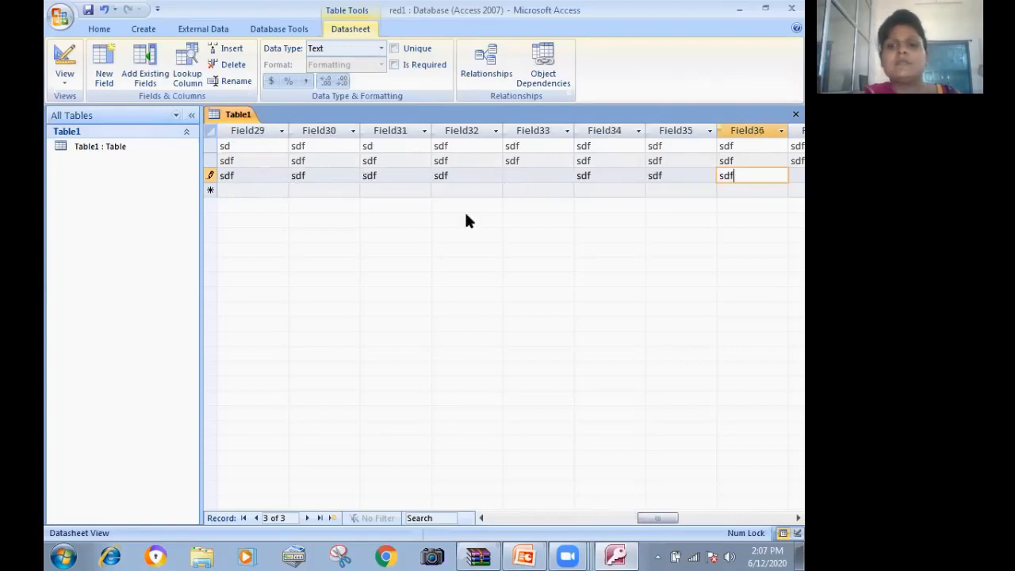
key(Tab)
text(sdf)
key(Tab)
text(s)
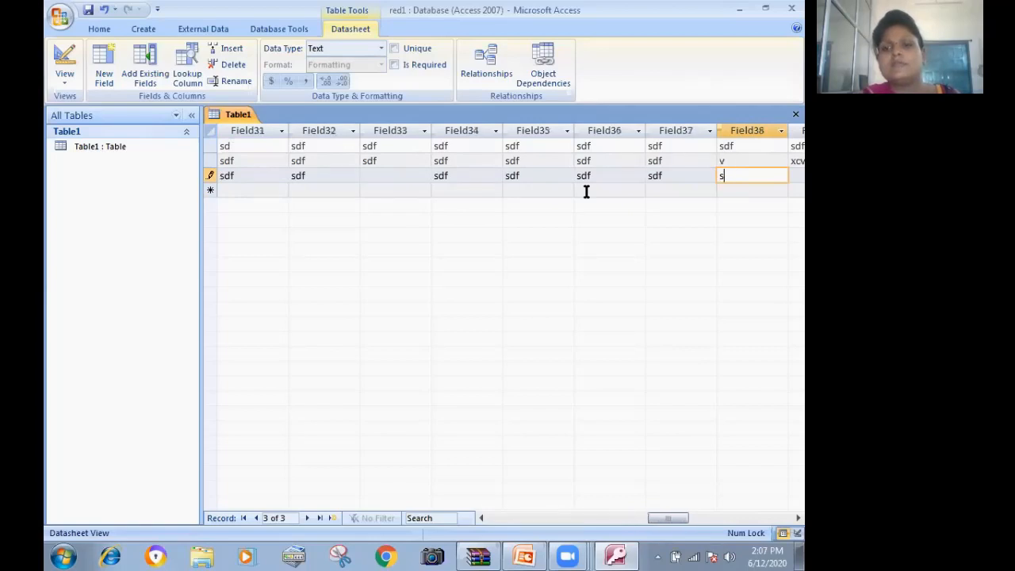
text(df)
- Finish the third record with "we" in Field39 and Field40, "er" in Field41 and "df" in Field42 through Field49
key(Tab)
text(we)
key(Tab)
text(we)
key(Tab)
text(er)
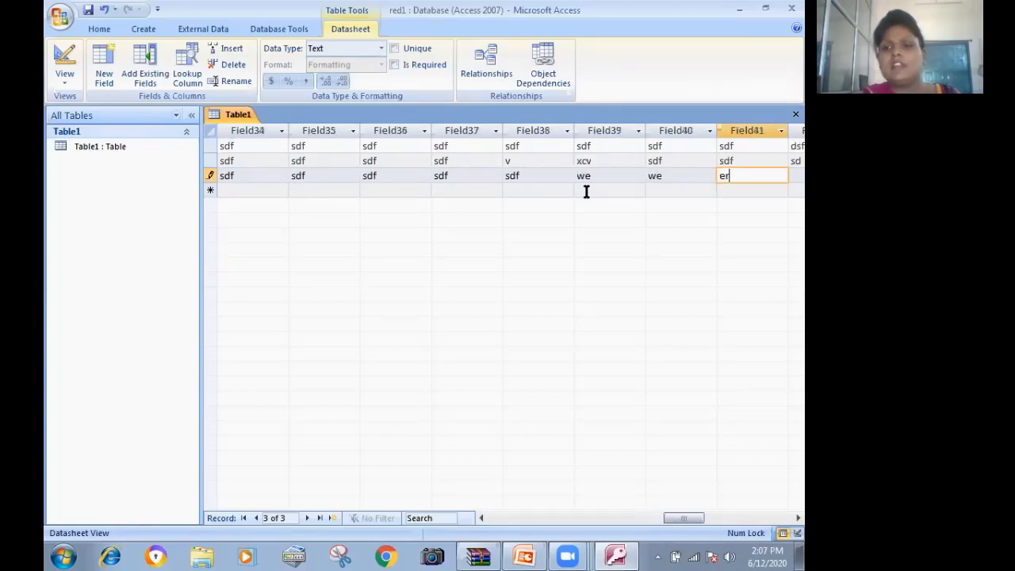
key(Tab)
text(df)
key(Tab)
text(df)
key(Tab)
text(df)
key(Tab)
text(df)
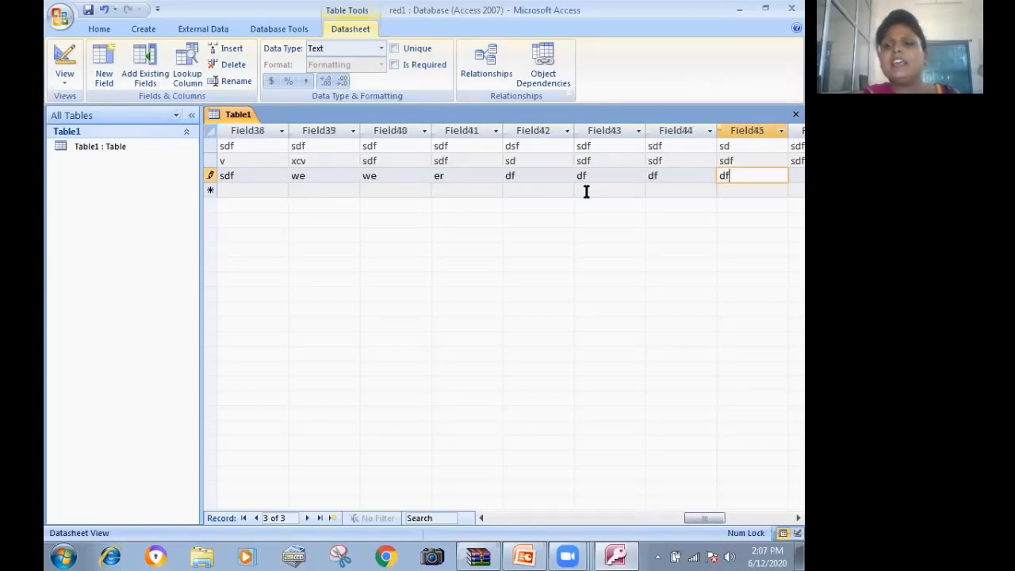
key(Tab)
text(df)
key(Tab)
text(df)
key(Tab)
text(df)
key(Tab)
text(df)
key(Tab)
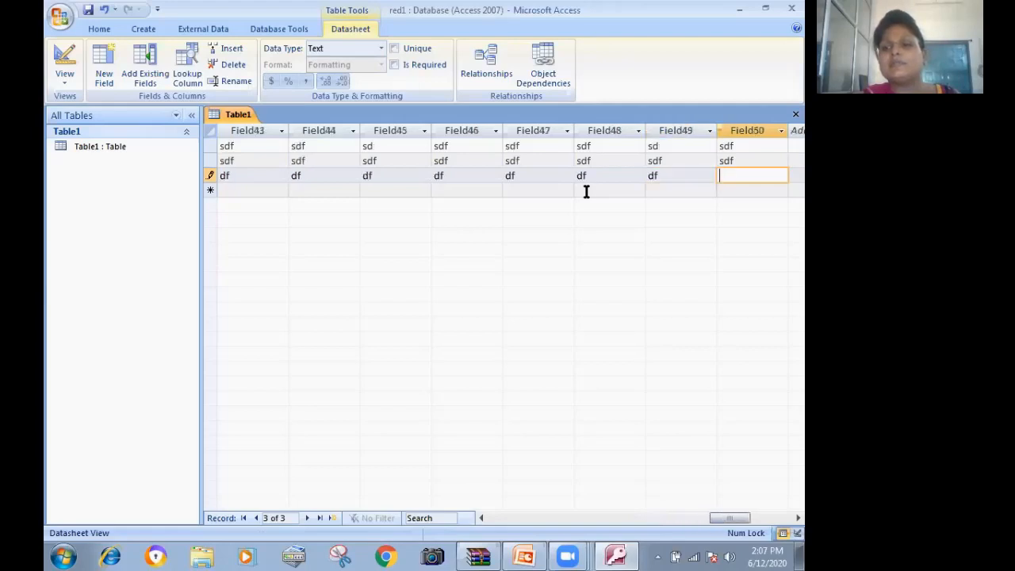
key(Tab)
- Start a fourth record in Table1 with "df" in Field1 and Field2
text(df)
key(Tab)
text(df)
key(Tab)
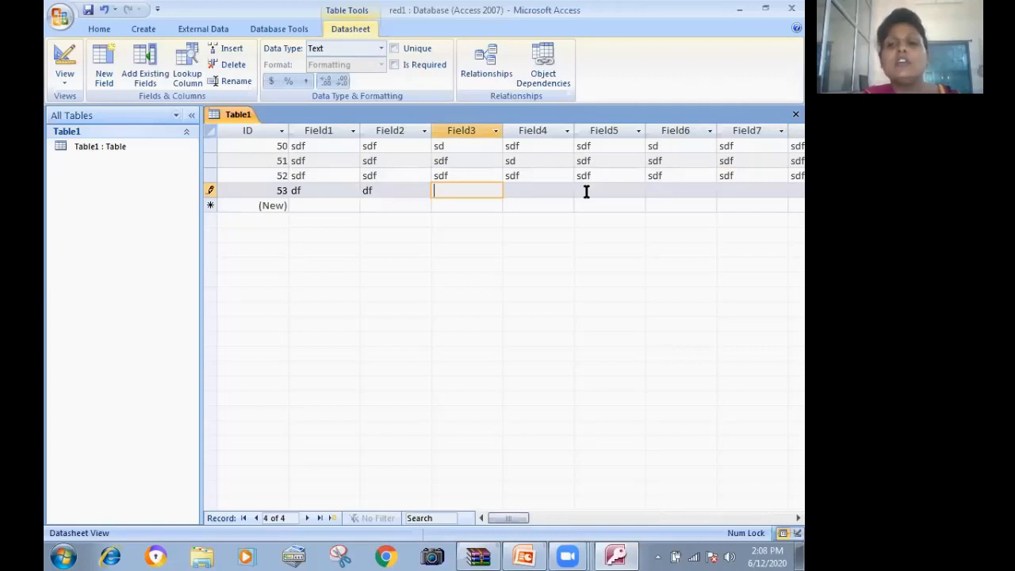
- Close Table1 and save its design changes under the table name bhiwani
click(795, 116)
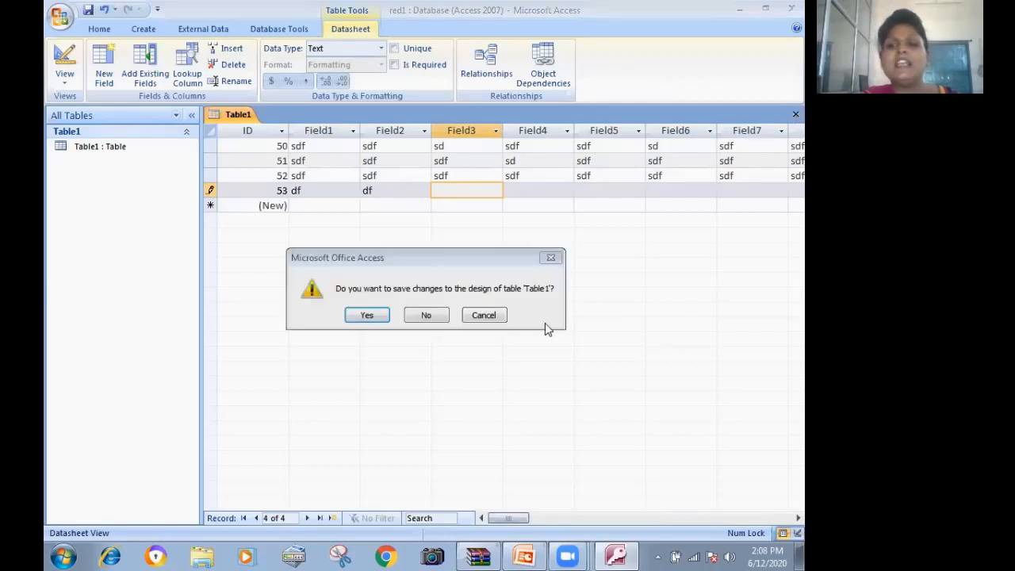
click(366, 316)
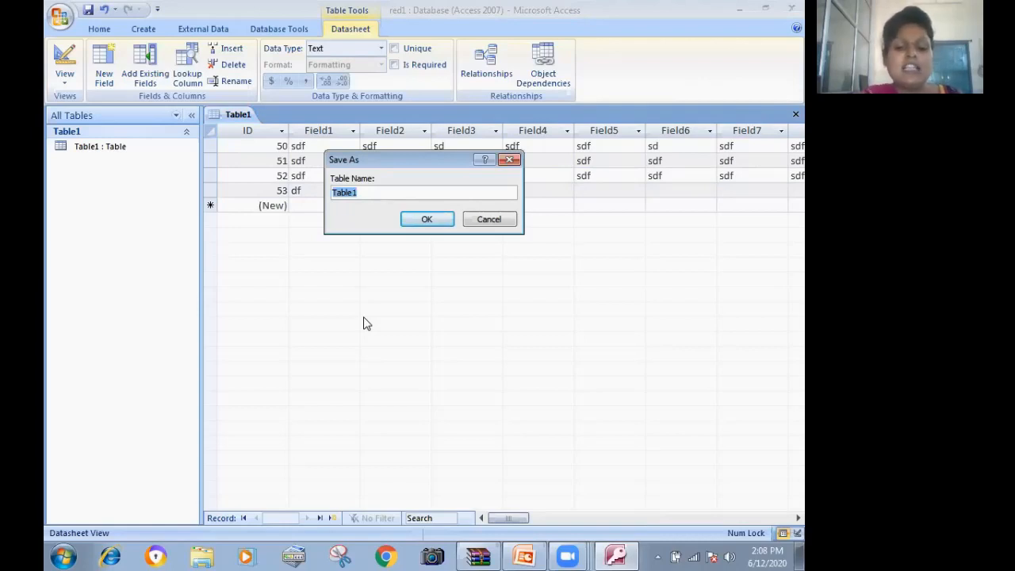
text(bhiwani)
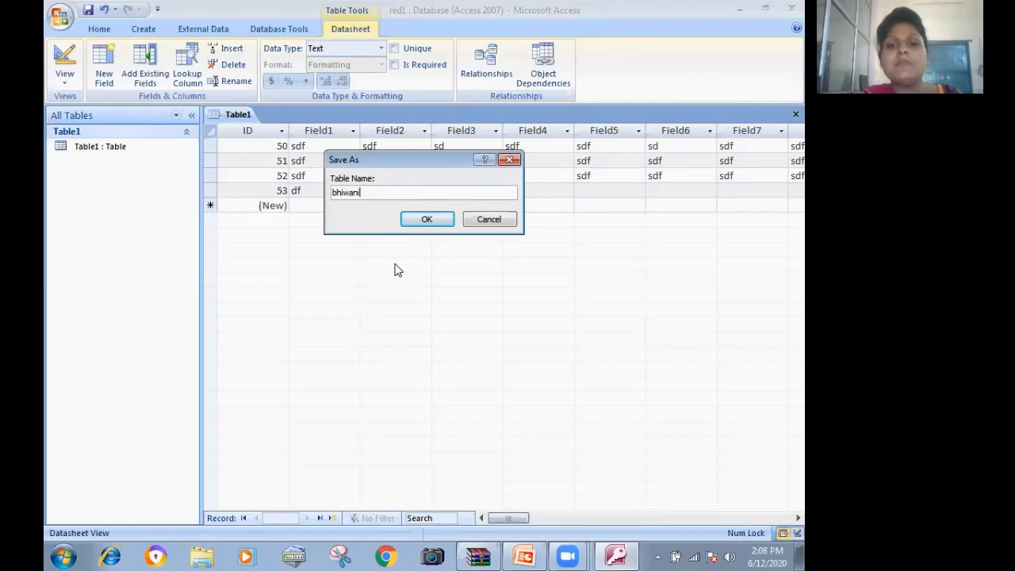
click(412, 228)
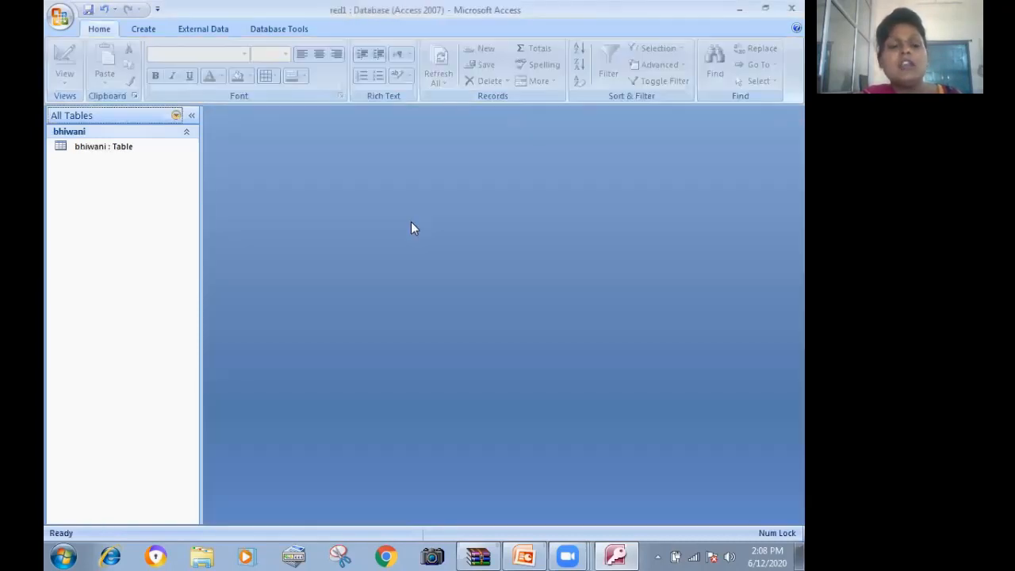
- Reopen the bhiwani table and fill the fourth record's Field3 with "d" and Field4 through Field20 with "sdf", using "sd" in Field7
double_click(96, 151)
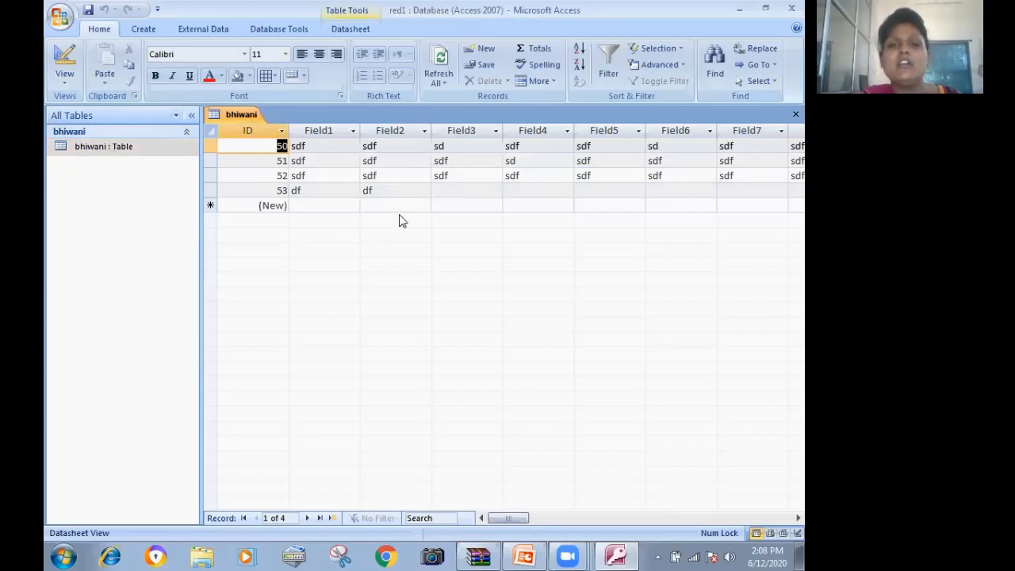
click(450, 194)
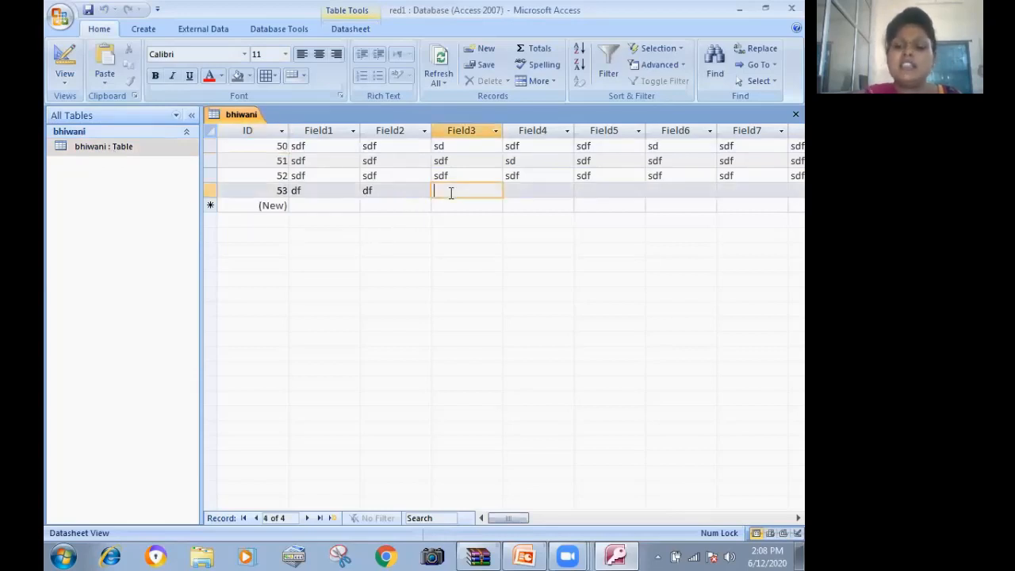
text(d)
key(Tab)
text(sdf)
key(Tab)
text(sdf)
key(Tab)
text(sdf)
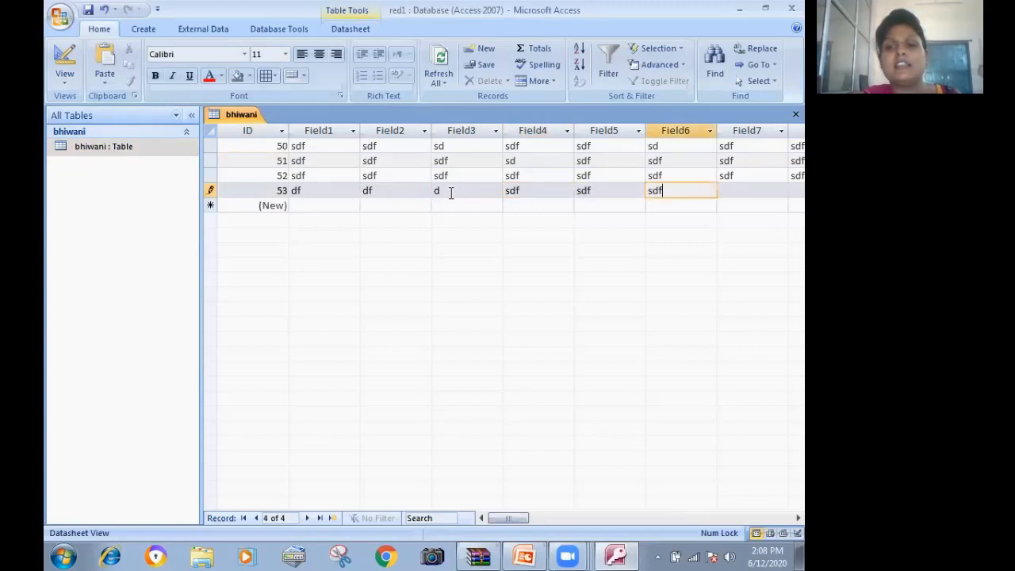
key(Tab)
text(sdf)
key(Tab)
text(sdf)
key(Tab)
text(sdf)
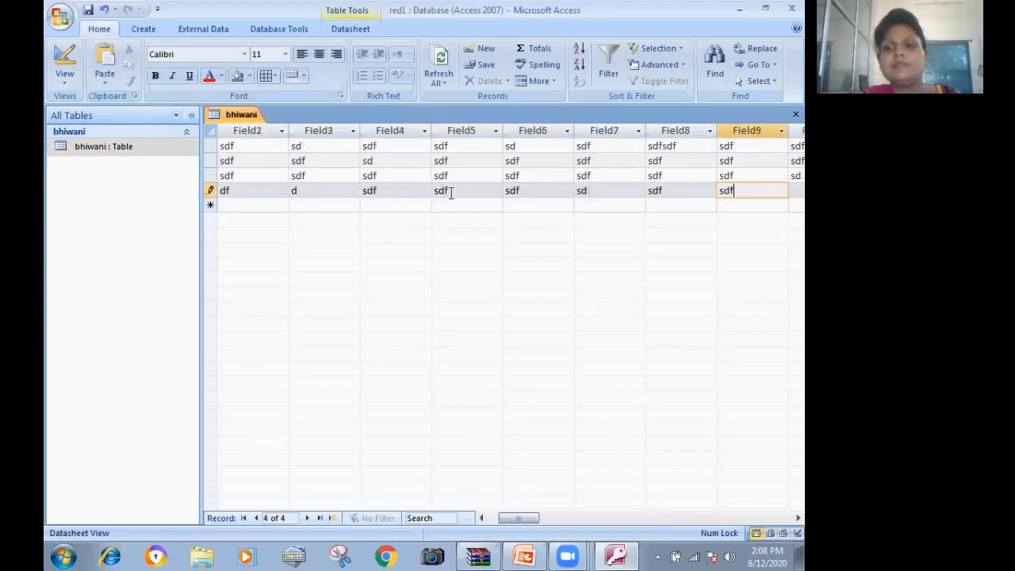
key(Tab)
text(sdf)
key(Tab)
text(sdf)
key(Tab)
text(sdf)
key(Tab)
text(sdf)
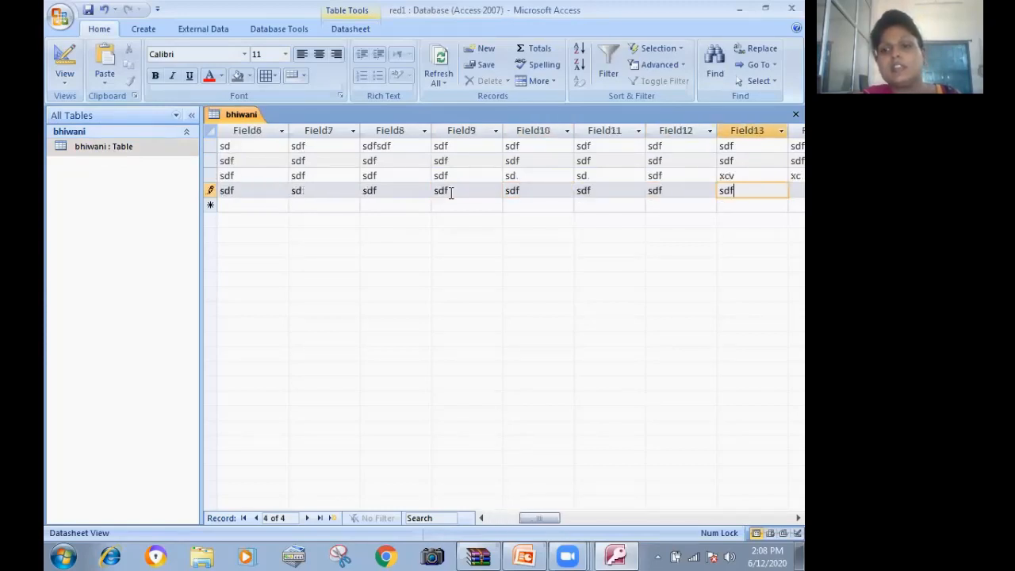
key(Tab)
text(sdf)
key(Tab)
text(sdf)
key(Tab)
text(sdf)
key(Tab)
text(sdf)
key(Tab)
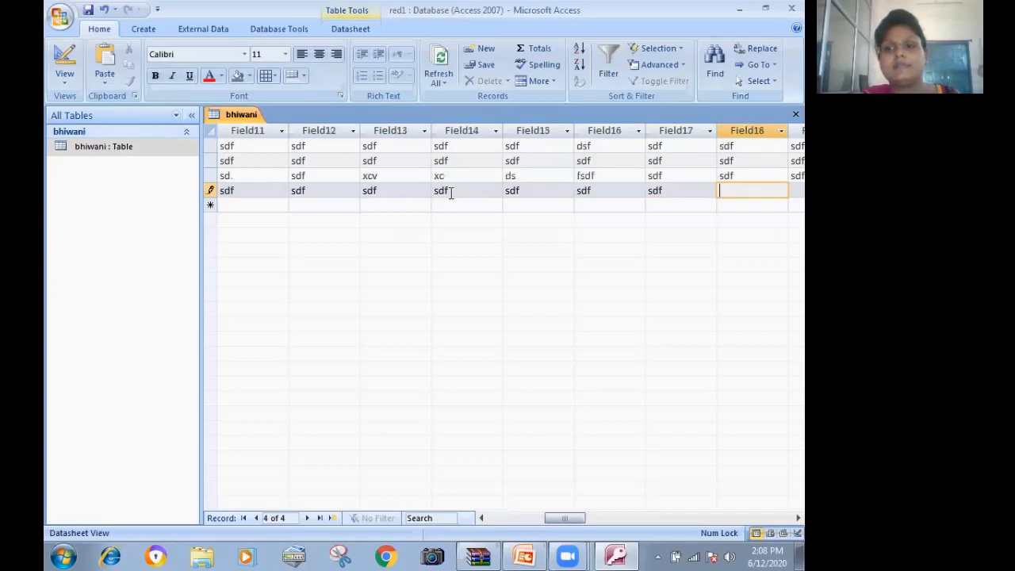
text(sdf)
key(Tab)
text(sdf)
key(Tab)
text(sdf)
key(Tab)
- Fill the fourth record's Field21, Field22 and Field24 with "sd", Field23 with "asd", Field25 with "fsdf" and Field26 with "sdf"
text(sd)
key(Tab)
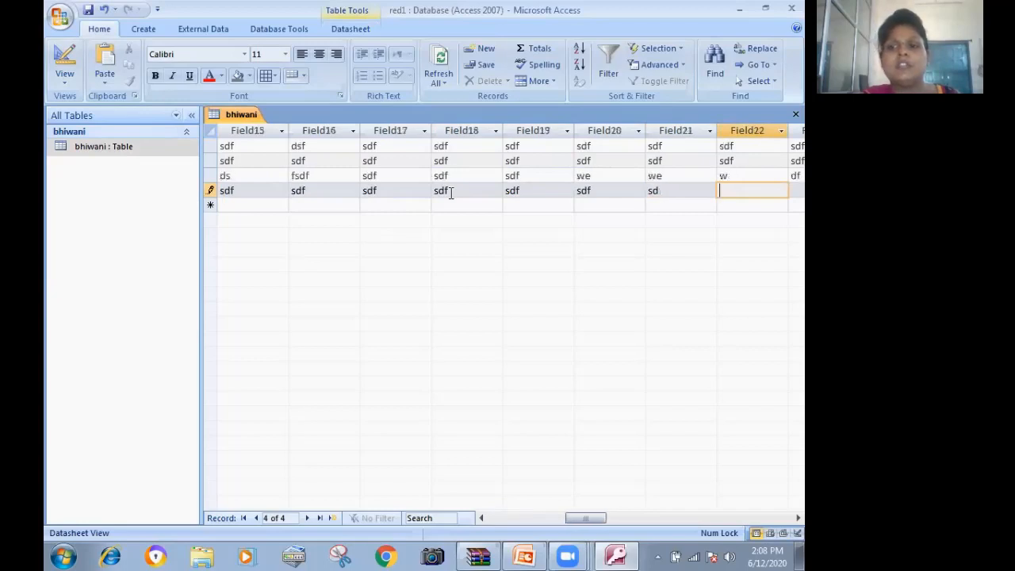
text(sd)
key(Tab)
text(asd)
key(Tab)
text(sd)
key(Tab)
text(fsdf)
key(Tab)
text(sdf)
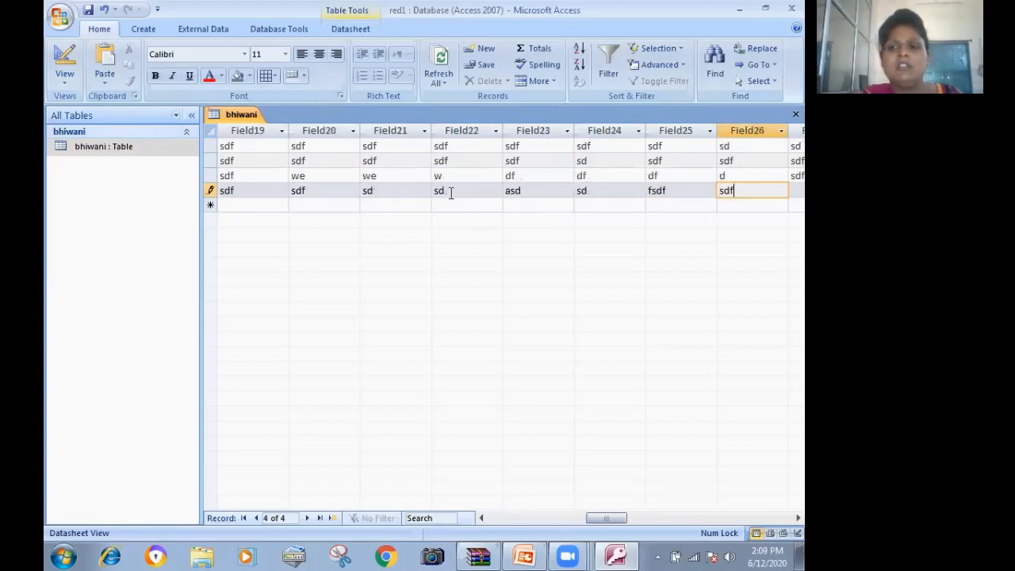
- Enter "sdf" in Field27 through Field30 of the fourth record
key(Tab)
text(sdf)
key(Tab)
text(sdf)
key(Tab)
text(sdf)
key(Tab)
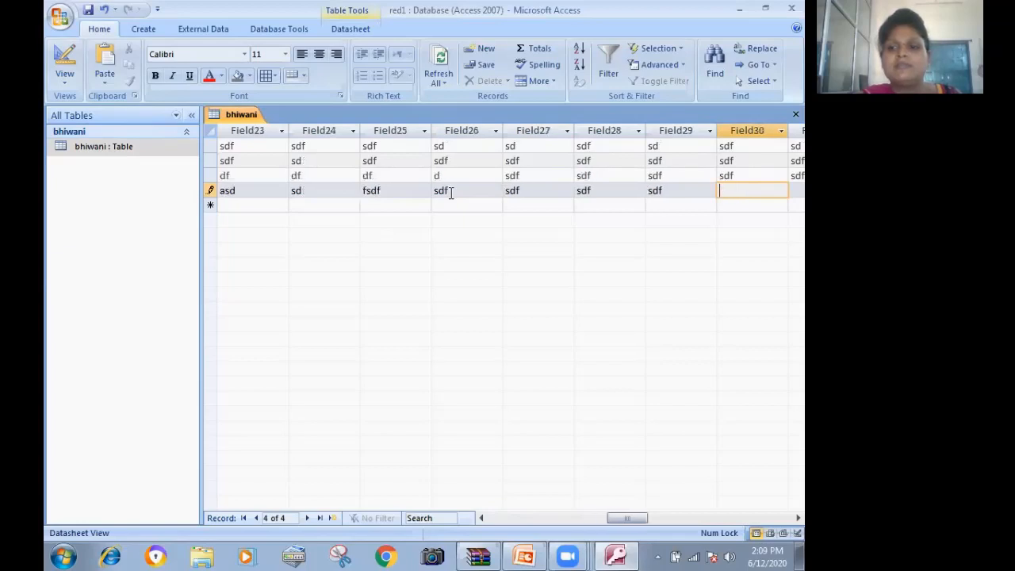
text(sdf)
key(Tab)
- Enter "wer" in the fourth record's Field31 and "we" in Field32 through Field34
text(wer)
key(Tab)
text(we)
key(Tab)
text(we)
key(Tab)
text(we)
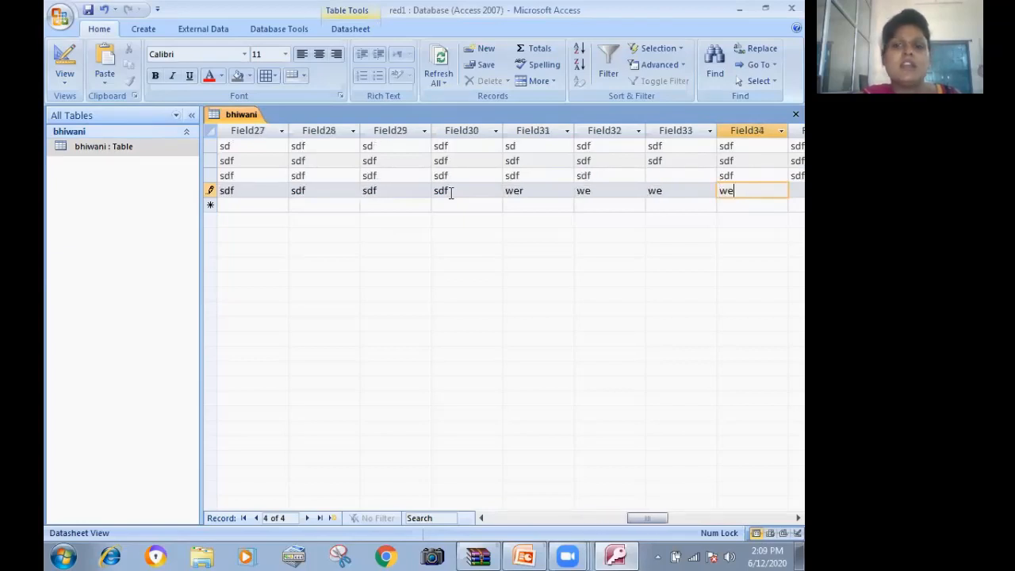
- Fill the fourth record's Field35 with "sd", Field36 with "sdf", Field37 with "df" and Field38 with "sdf"
key(Tab)
text(sd)
key(Tab)
text(sdf)
key(Tab)
text(d)
text(f)
key(Tab)
text(sdf)
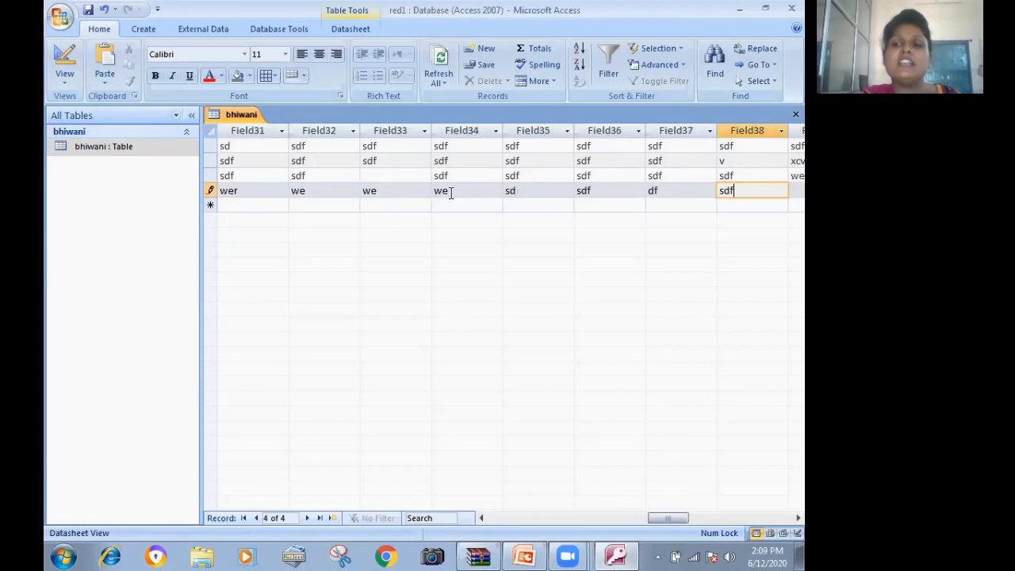
- Enter "sdf" in Field39 through Field43 of the fourth record
key(Tab)
text(sdf)
key(Tab)
text(sdf)
key(Tab)
text(sdf)
key(Tab)
text(sdf)
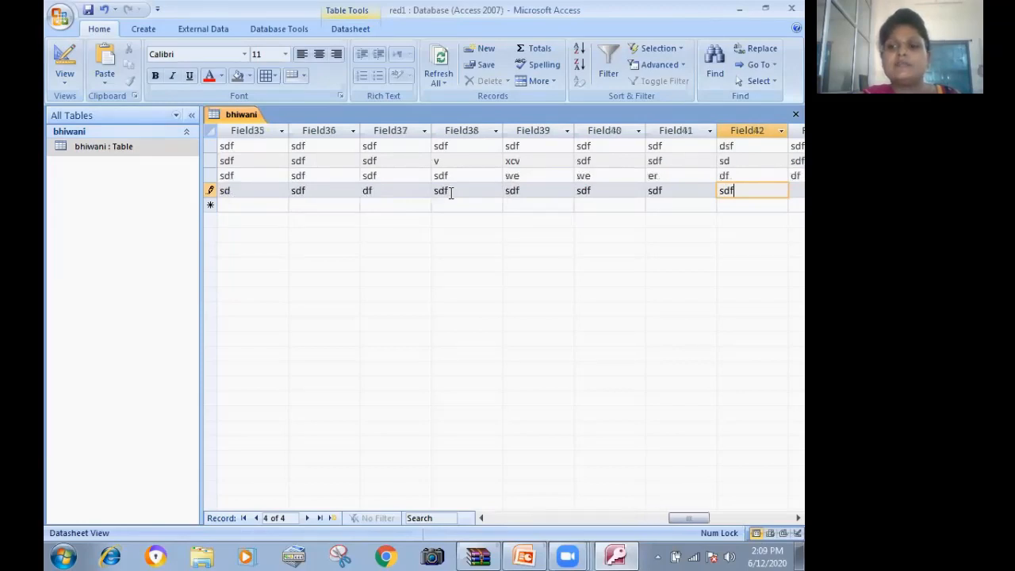
key(Tab)
text(sdf)
key(Tab)
- Finish the fourth record with "sfd" in Field44, "we" in Field45 through Field47 and "sdf" in Field48, and move to a new record
text(sfd)
key(Tab)
text(we)
key(Tab)
text(we)
key(Tab)
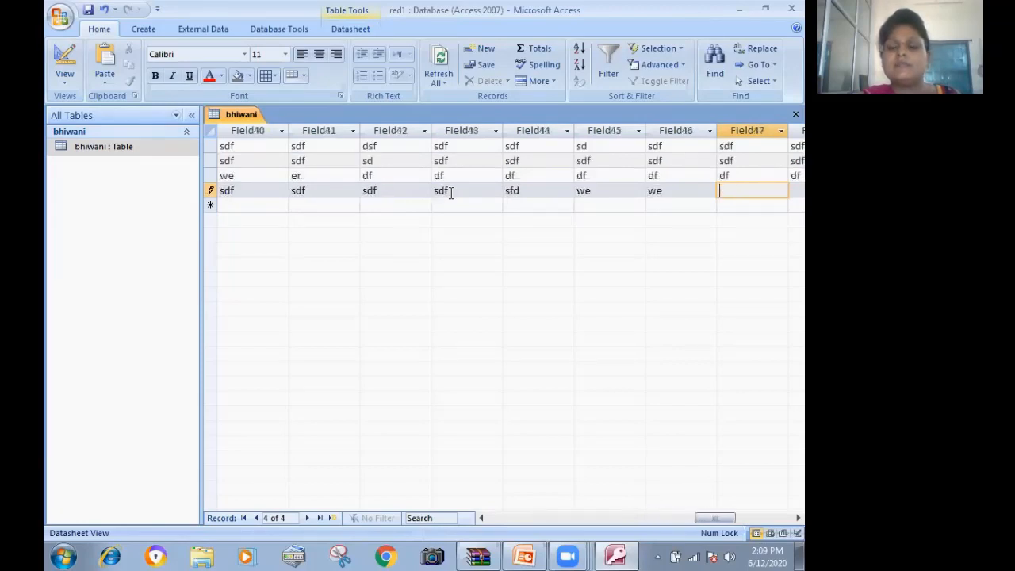
text(we)
key(Tab)
text(sdf)
key(Tab)
key(Tab)
key(Tab)
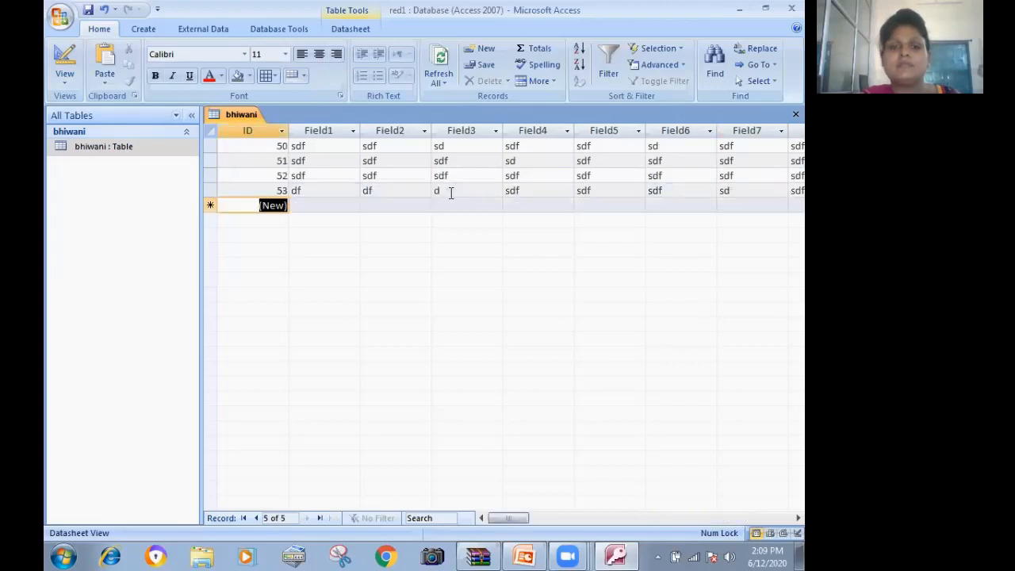
- Start a fifth record with "dx" in Field1, Field2 blank, and "x", "cv", "x", "c", "v" and "xc" in Field3 through Field8
key(Tab)
text(dx)
key(Tab)
key(Tab)
text(x	cv	x	c	v	xc	)
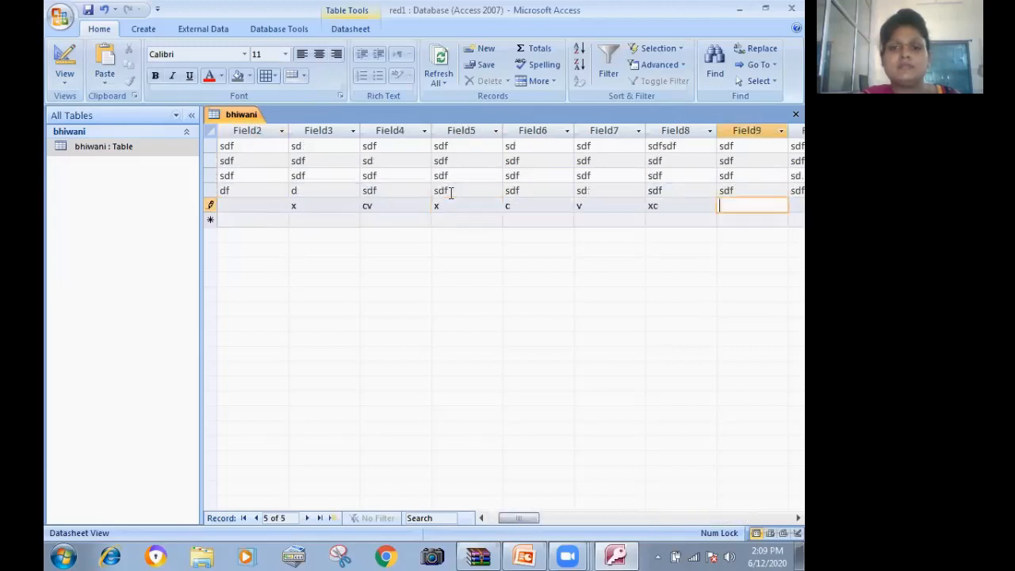
- Fill the fifth record's Field9 through Field36 with mostly alternating "v" and "xc", leaving Field20, Field21 and Field32 blank
text(v	xc	v	xc	v	xc	v	xc	v	xc	v	xc)
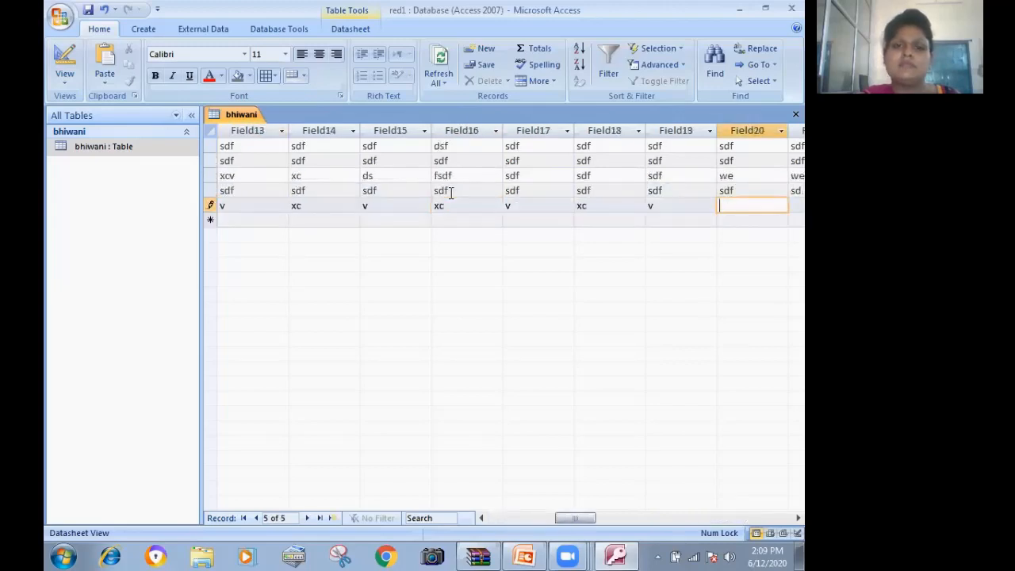
text(		v	xcv	v	xc	v	xc	)
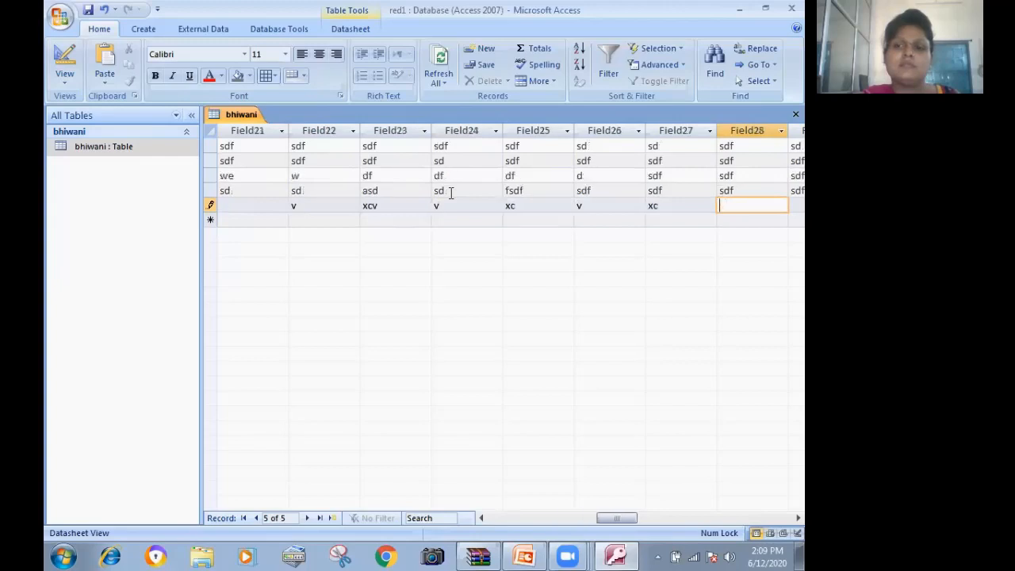
text(v	xc	vx	cv		xc	v	xc	v)
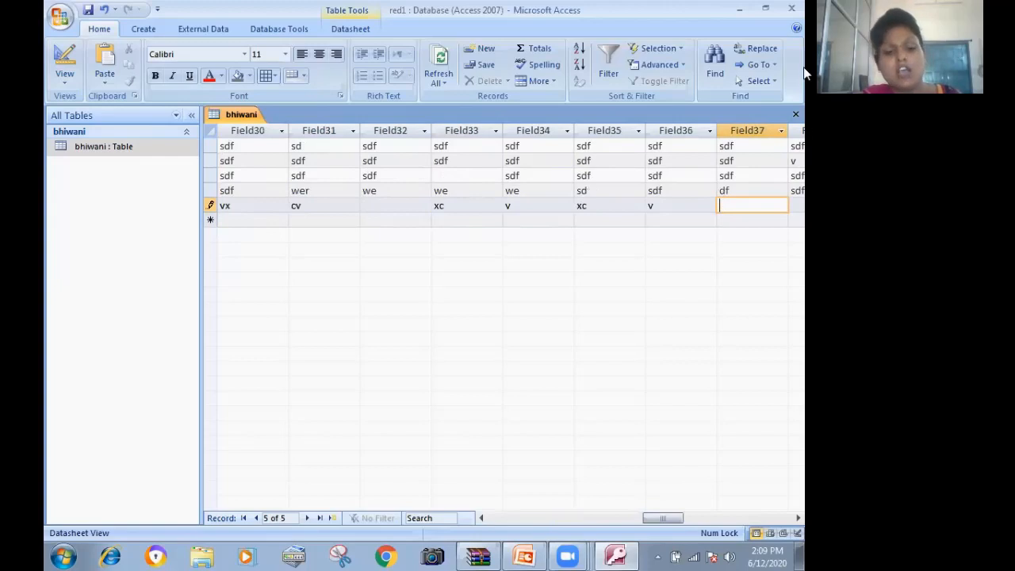
- Close the bhiwani table and reopen it in Datasheet View
click(802, 120)
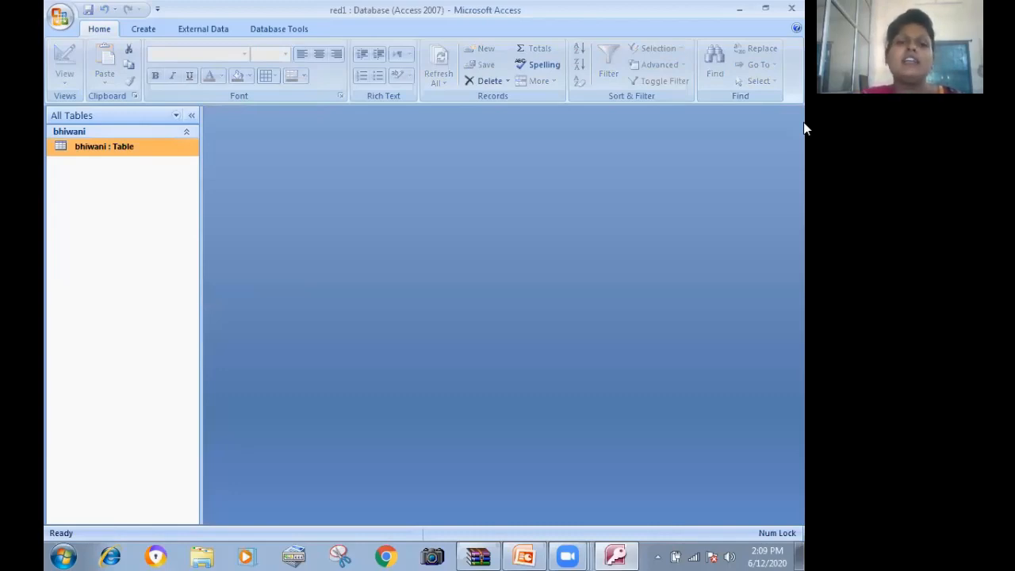
key(Return)
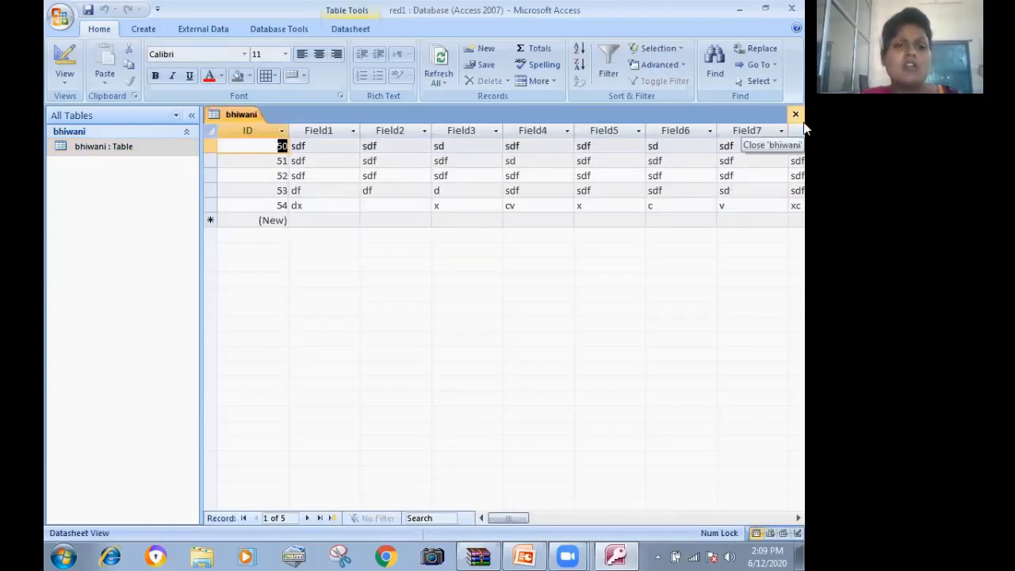
click(795, 114)
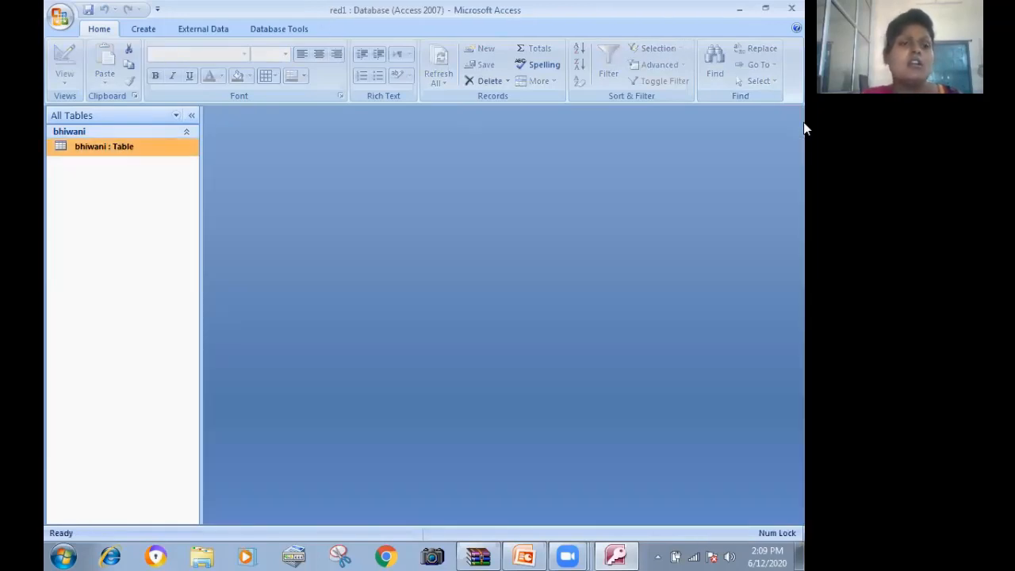
double_click(109, 152)
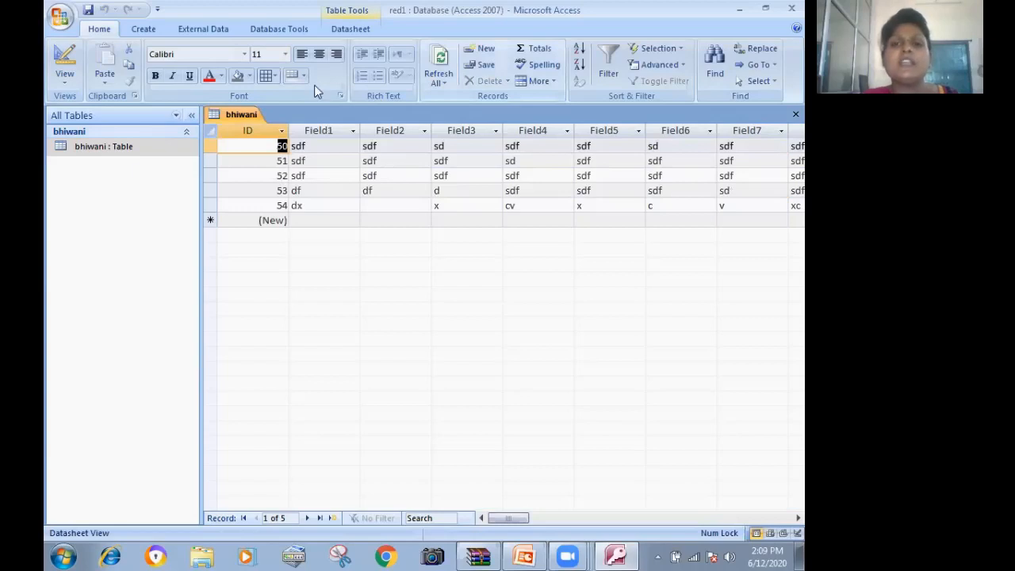
- Examine the field templates available for adding new fields to the bhiwani table, including the basic field types
click(344, 29)
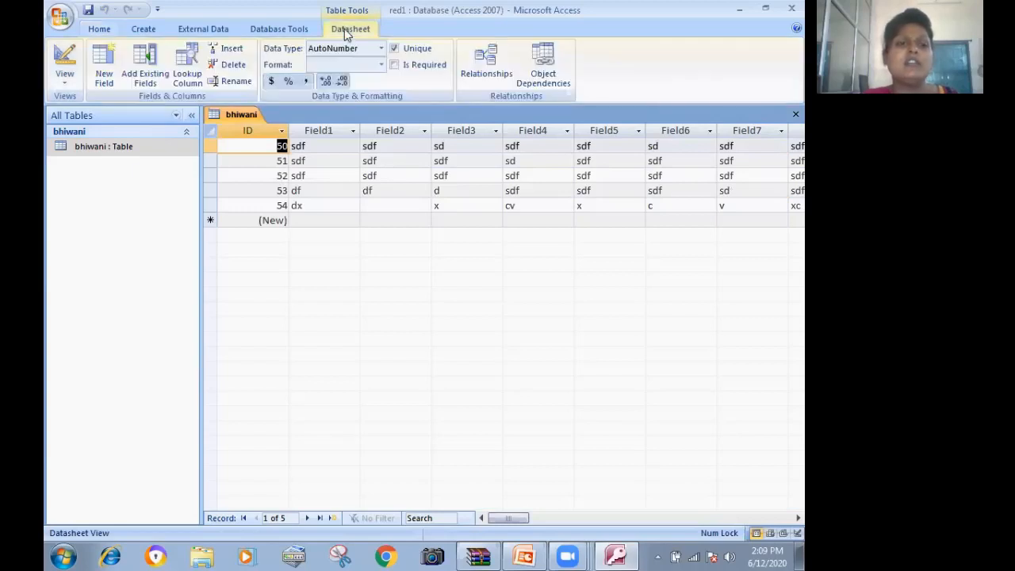
click(103, 75)
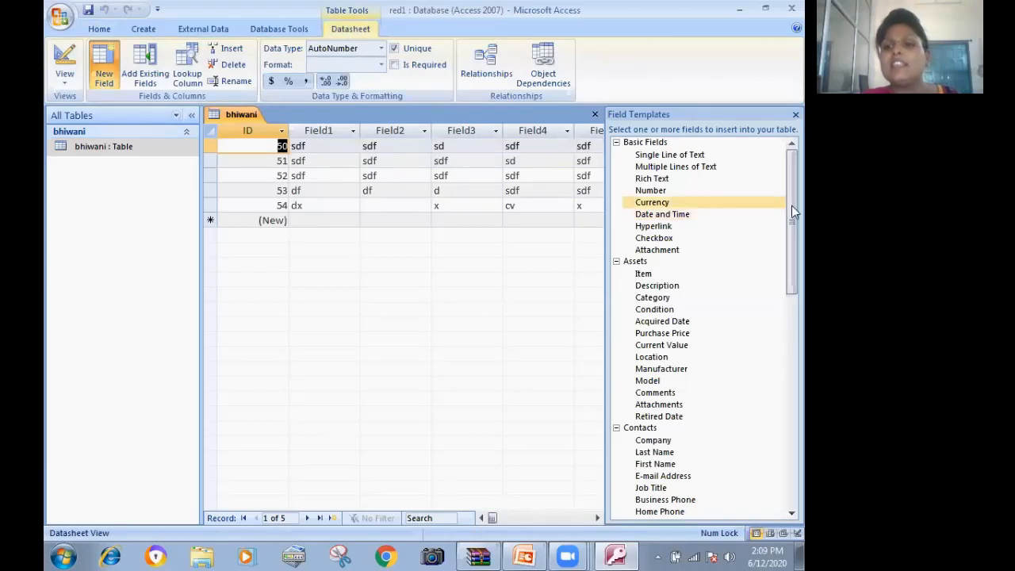
mouse_move(791, 205)
mouse_down()
mouse_move(794, 268)
mouse_move(793, 199)
mouse_up()
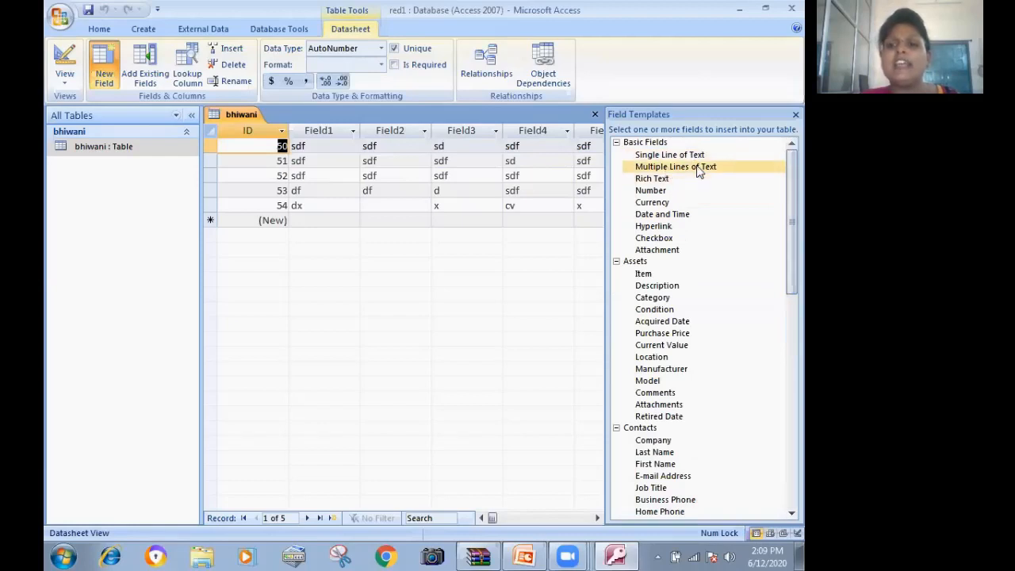
click(653, 191)
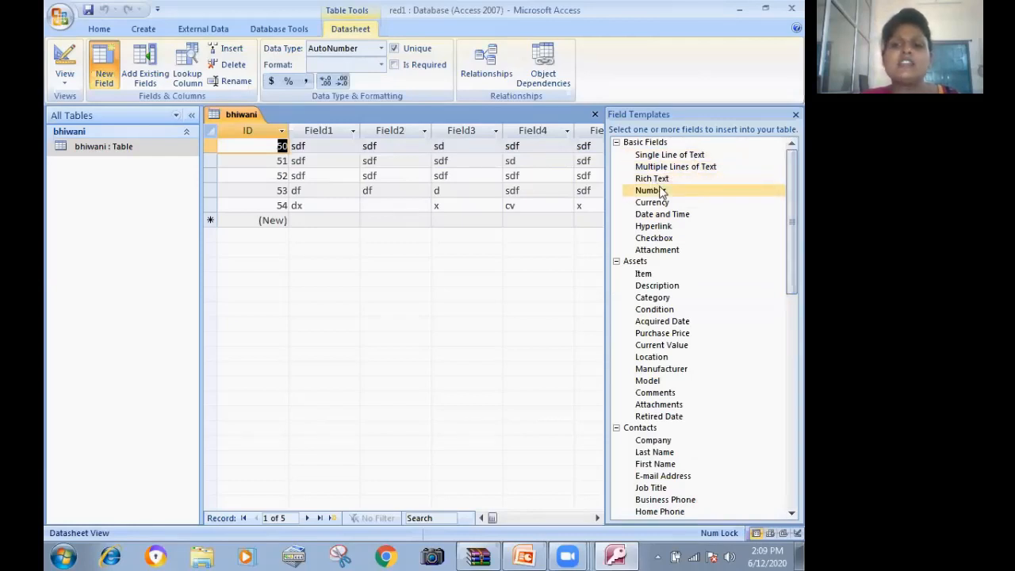
click(669, 250)
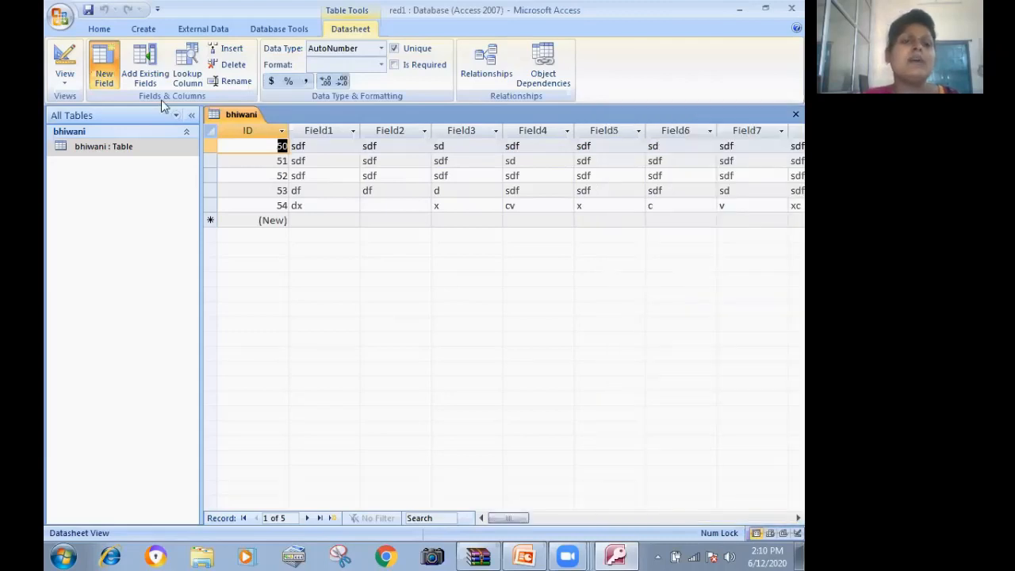
- Insert a blank column before the ID column and delete it again
click(229, 52)
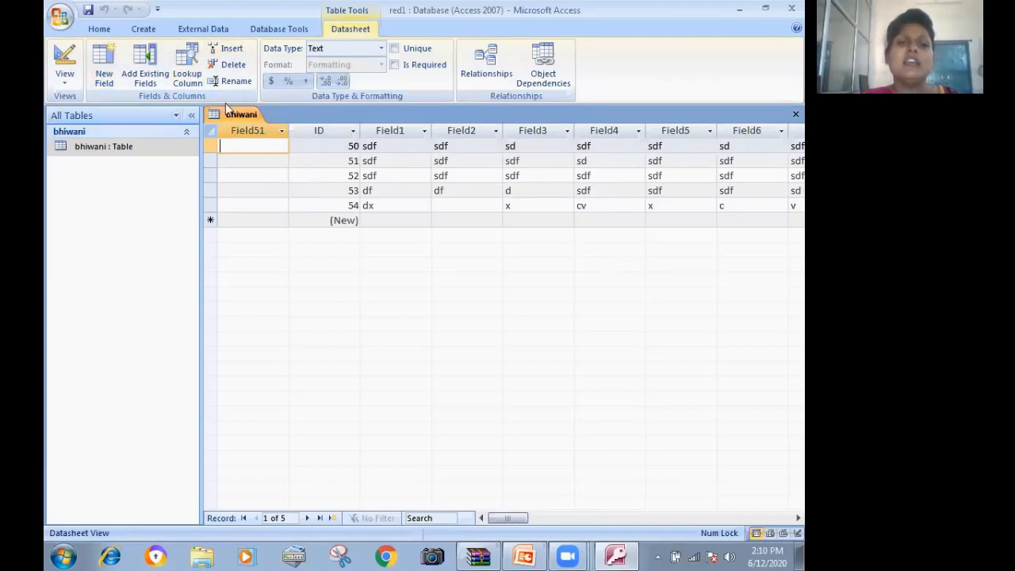
click(230, 65)
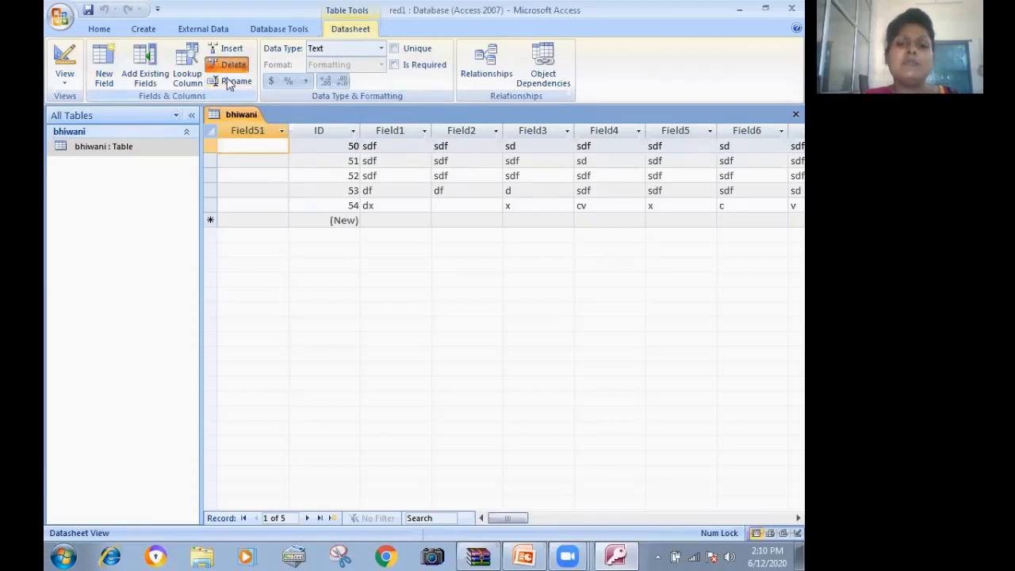
click(394, 318)
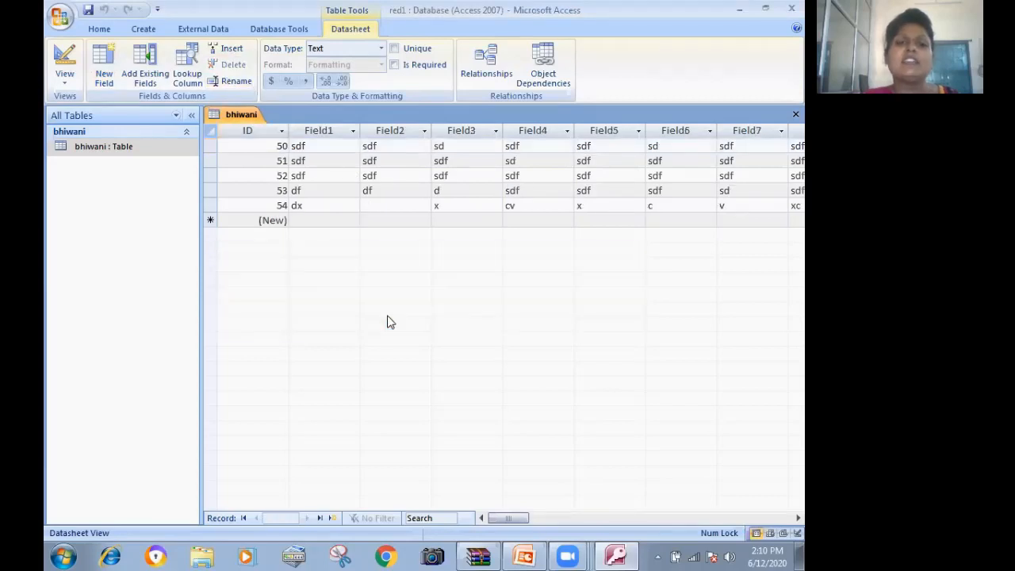
- Try to rename the ID column as "sr. no"
click(265, 170)
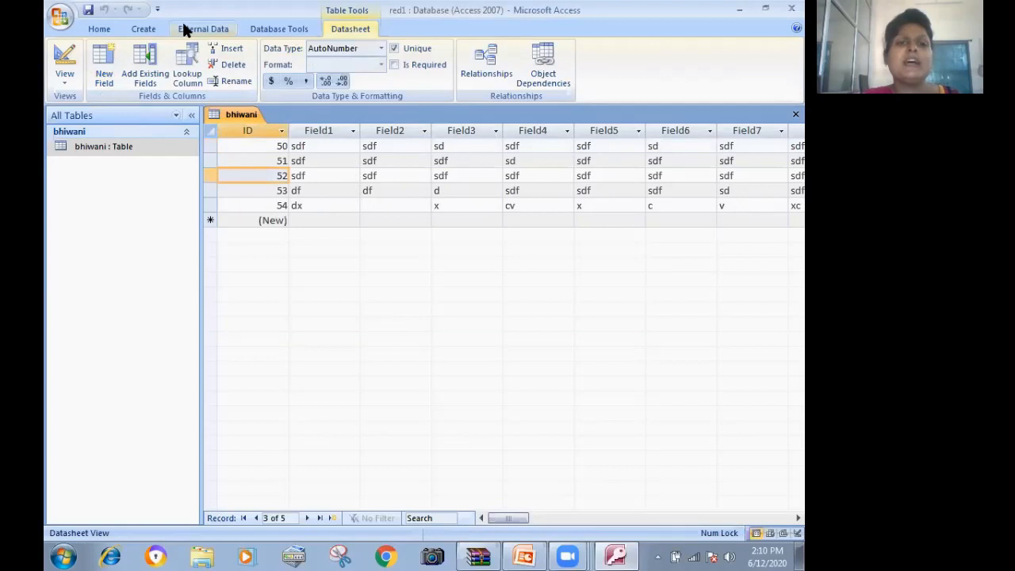
click(236, 82)
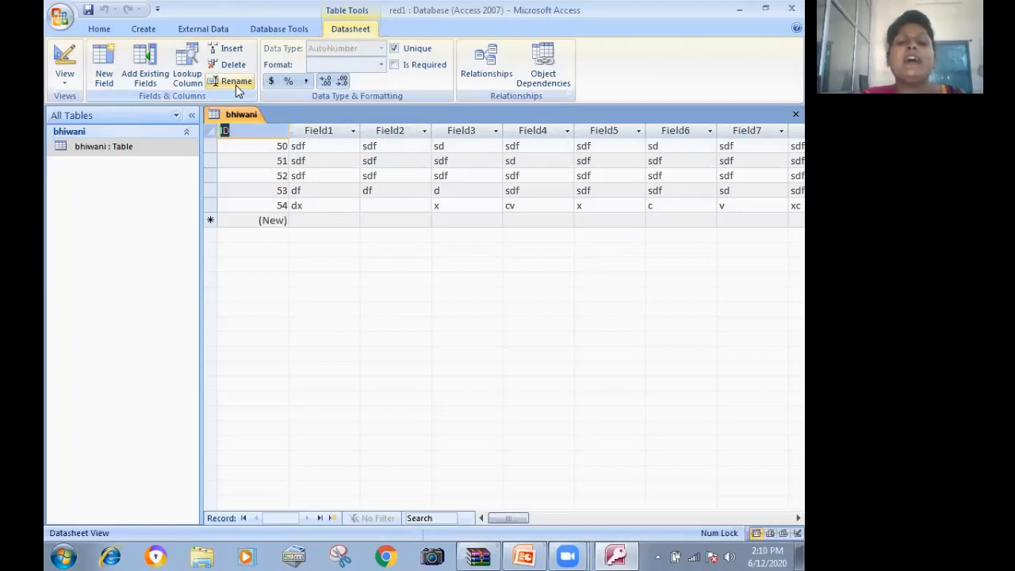
text(sr. no)
key(Return)
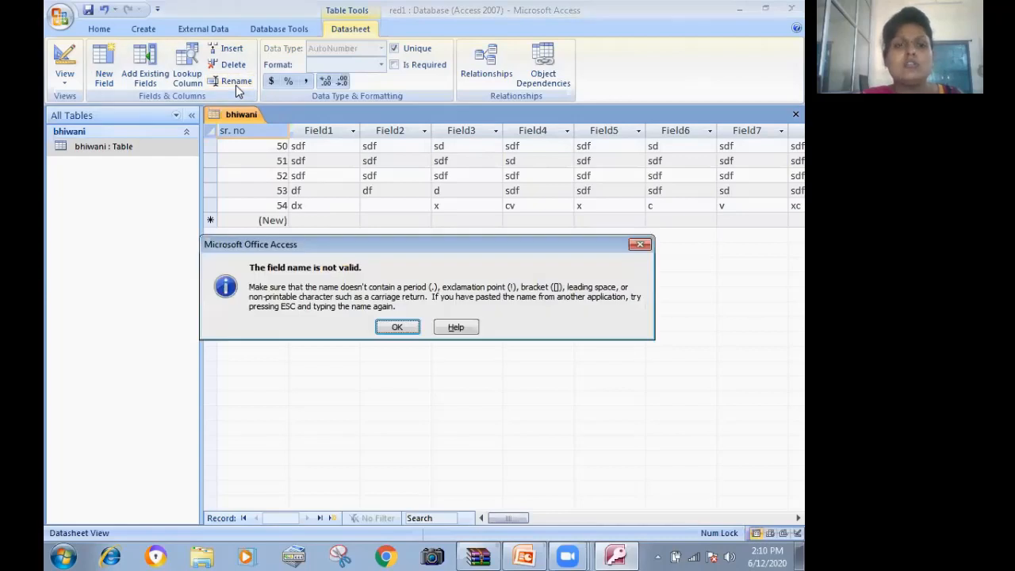
key(Return)
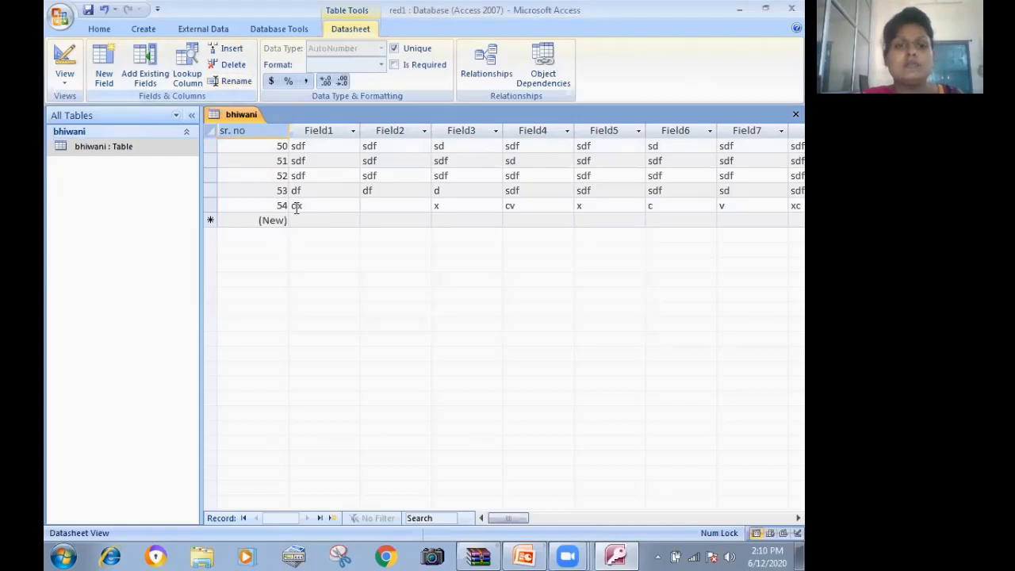
click(320, 256)
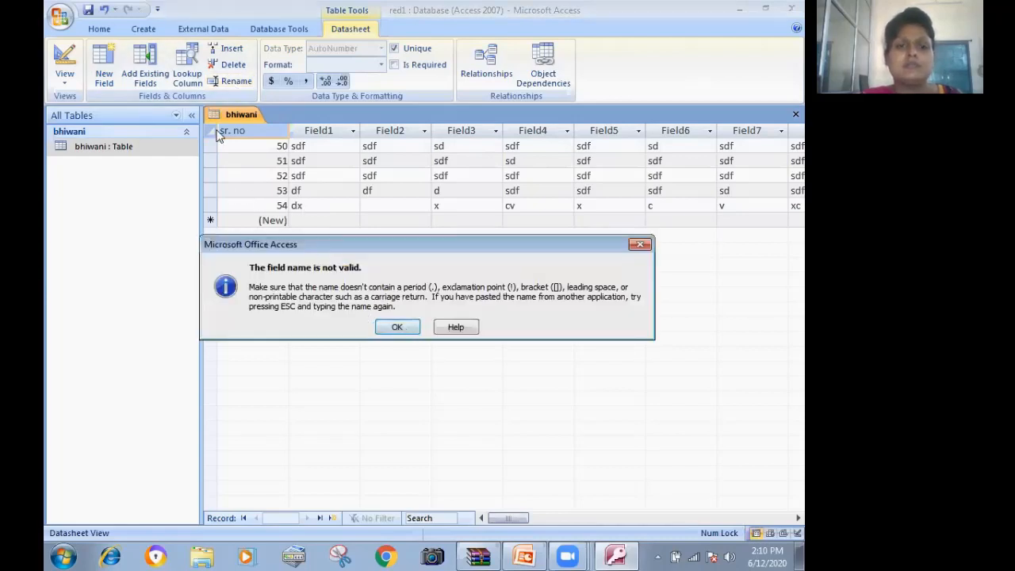
- Rename the bhiwani table's ID column as "number"
key(Return)
key(BackSpace)
key(BackSpace)
key(BackSpace)
key(BackSpace)
key(BackSpace)
text(number)
key(Return)
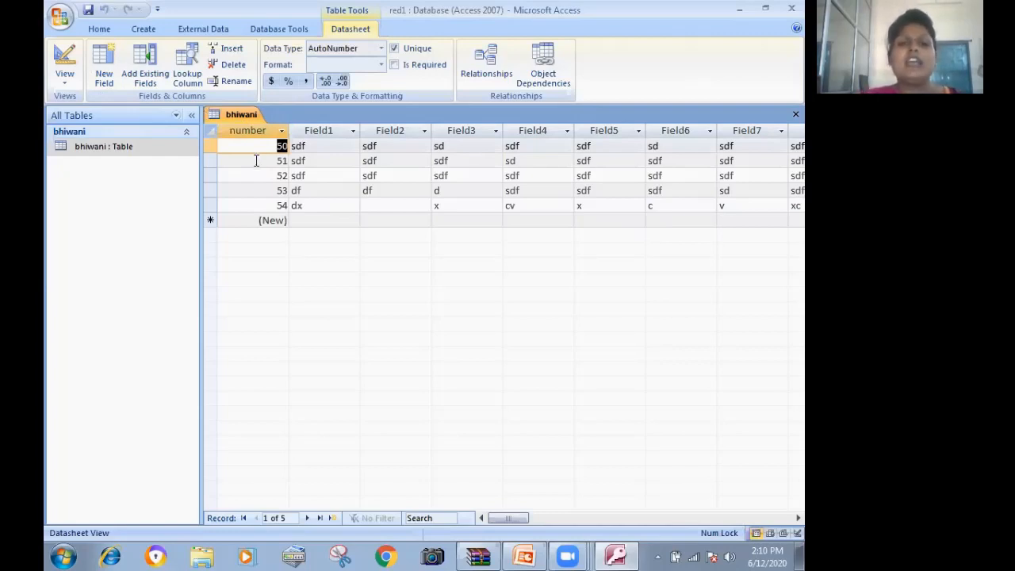
- Start a lookup column in the bhiwani table and try to have it take its values from a table or query
click(190, 79)
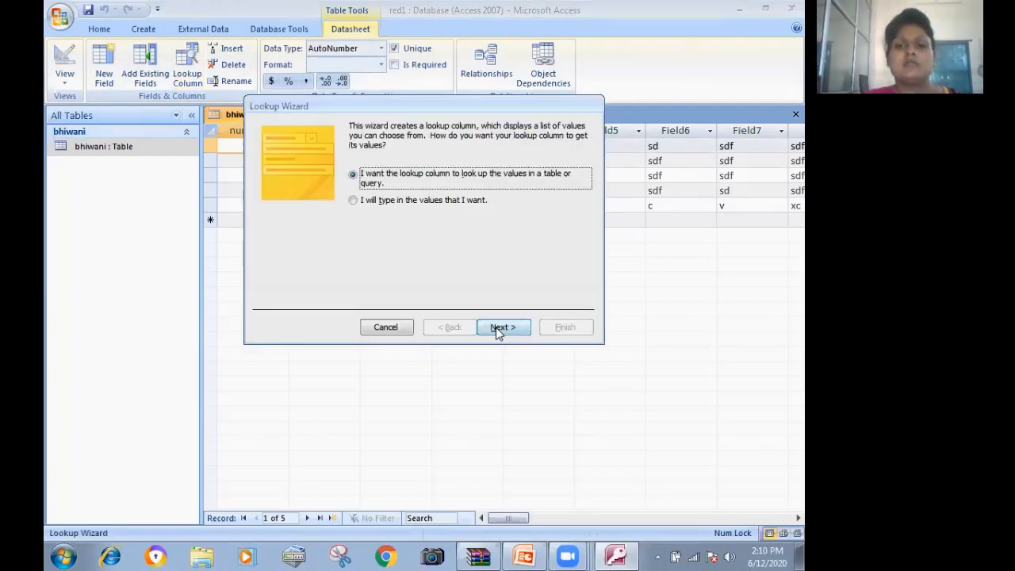
click(498, 329)
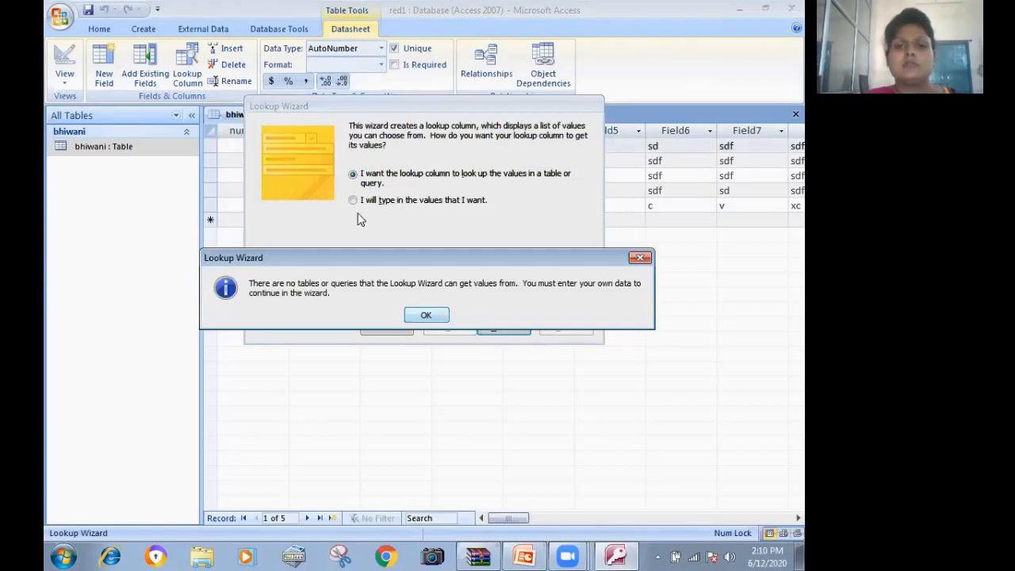
key(Return)
click(354, 175)
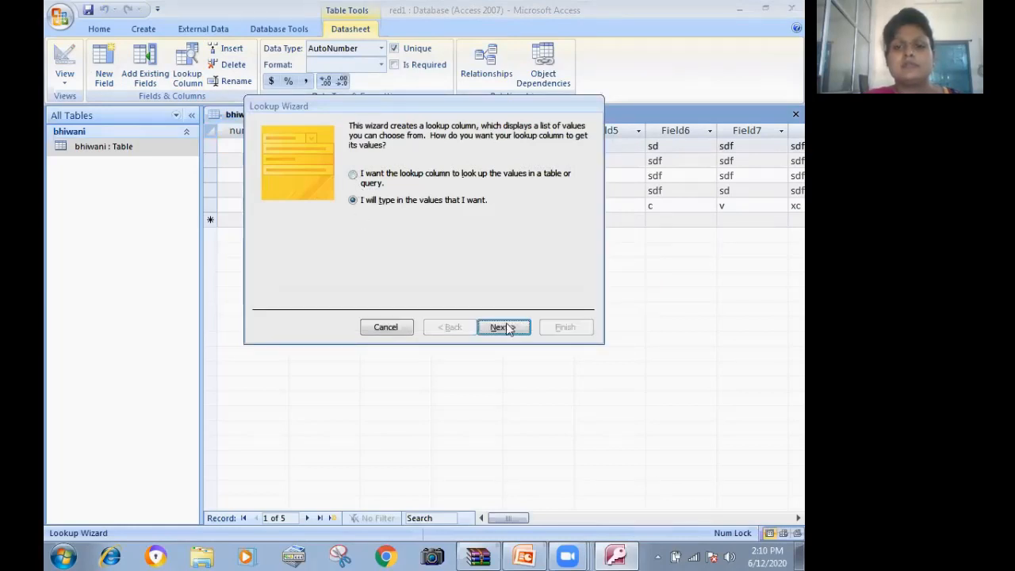
click(508, 329)
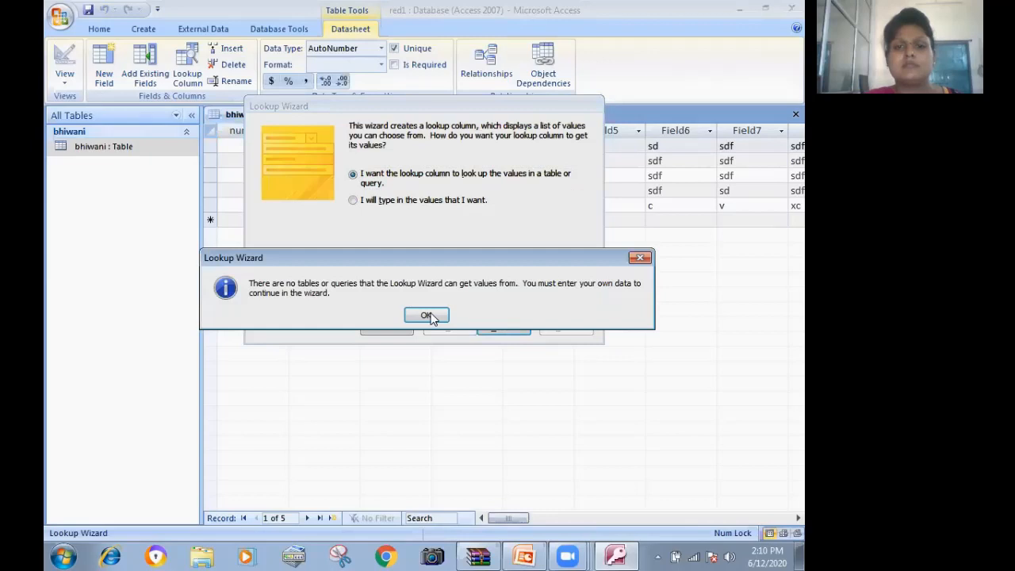
click(428, 315)
- Create the lookup column with self-entered values, leaving the single-column value list empty and keeping the label Field51
click(375, 201)
click(508, 330)
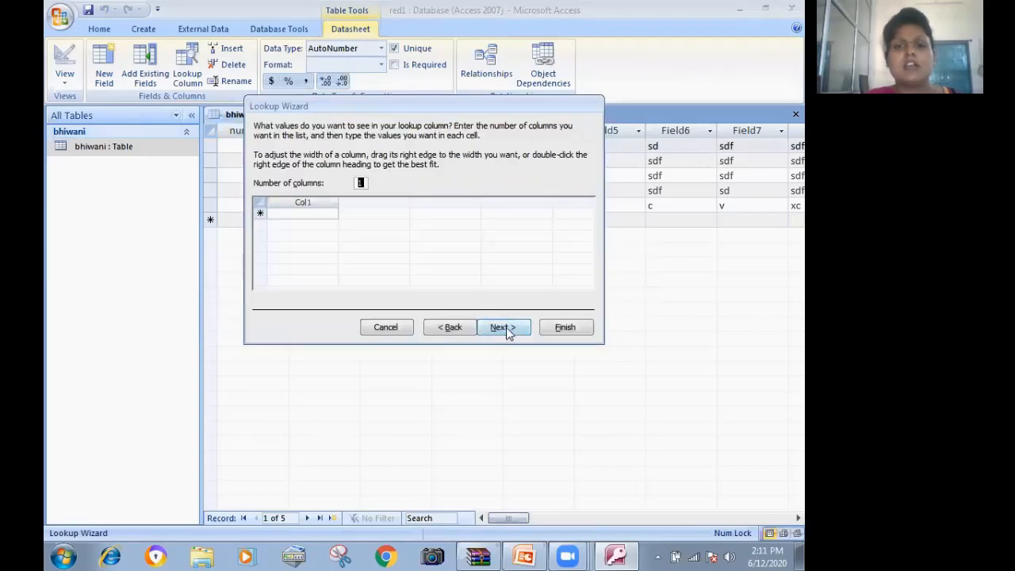
click(505, 326)
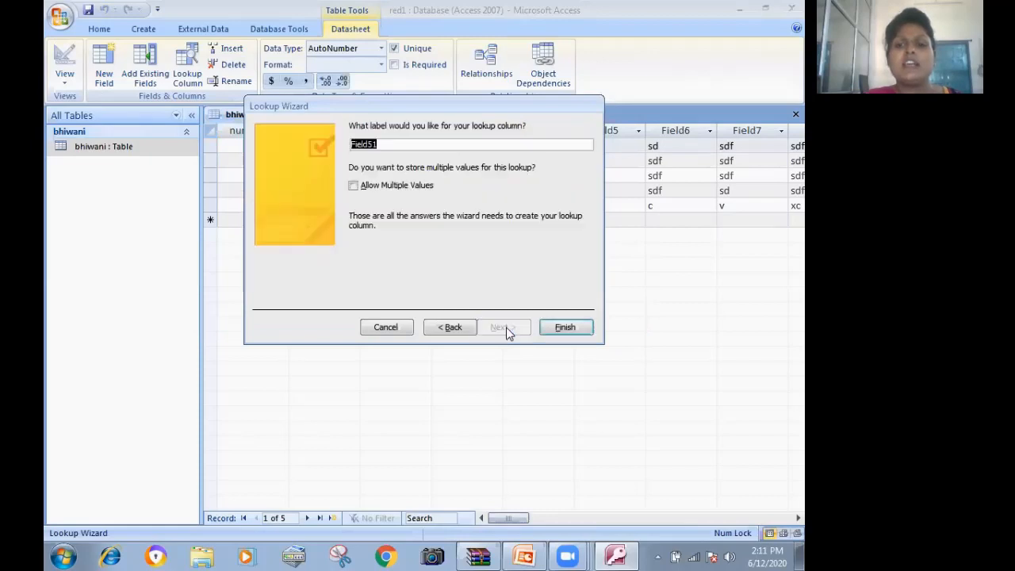
click(561, 327)
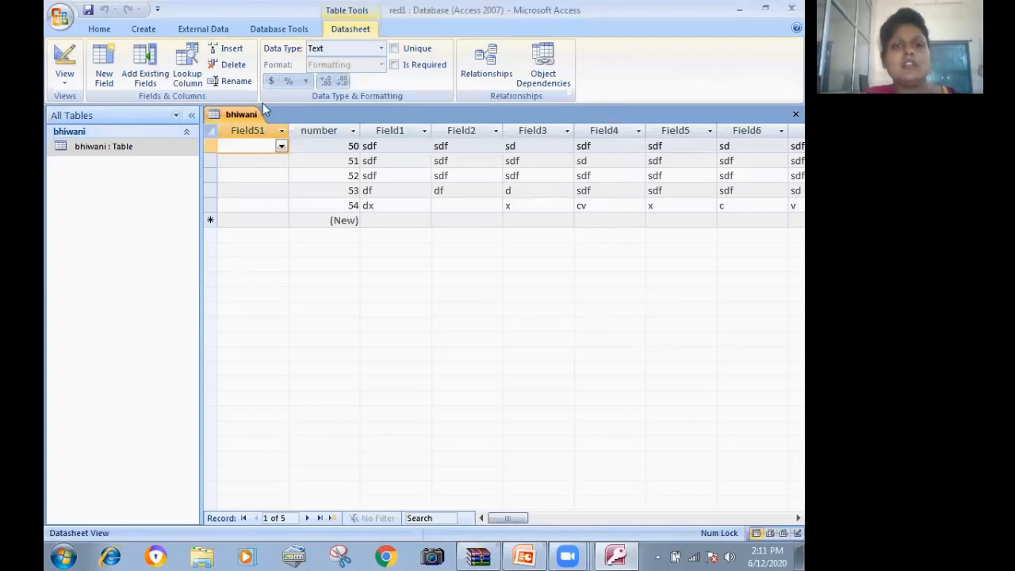
- Set the data type of the Field51 column to Memo and review the other available data types
click(381, 49)
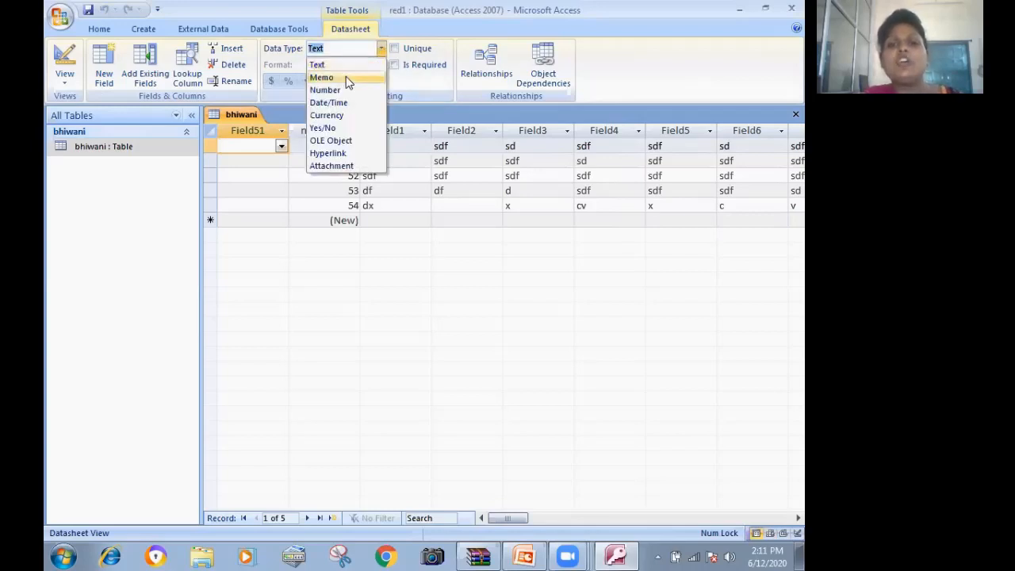
click(322, 78)
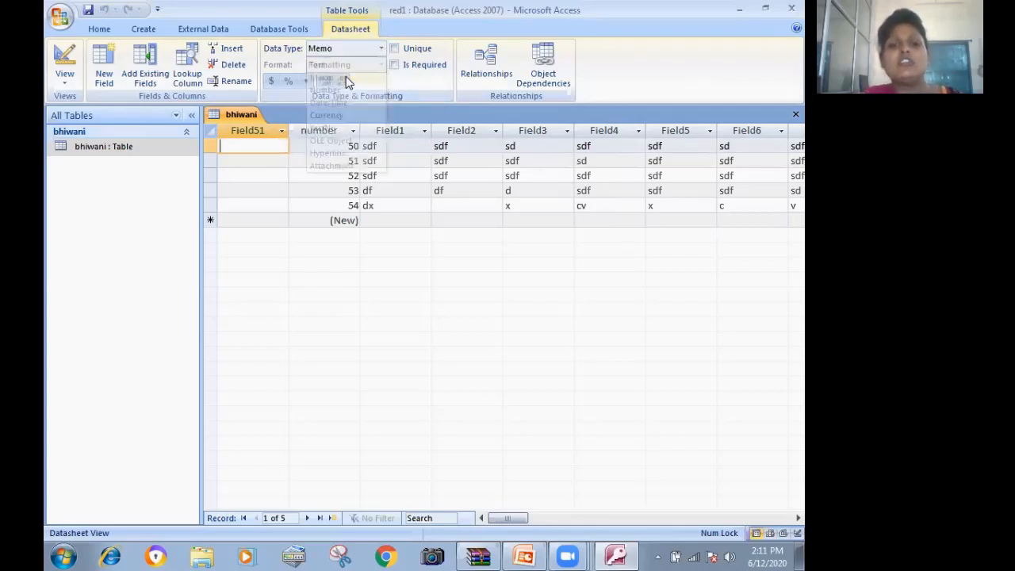
click(380, 49)
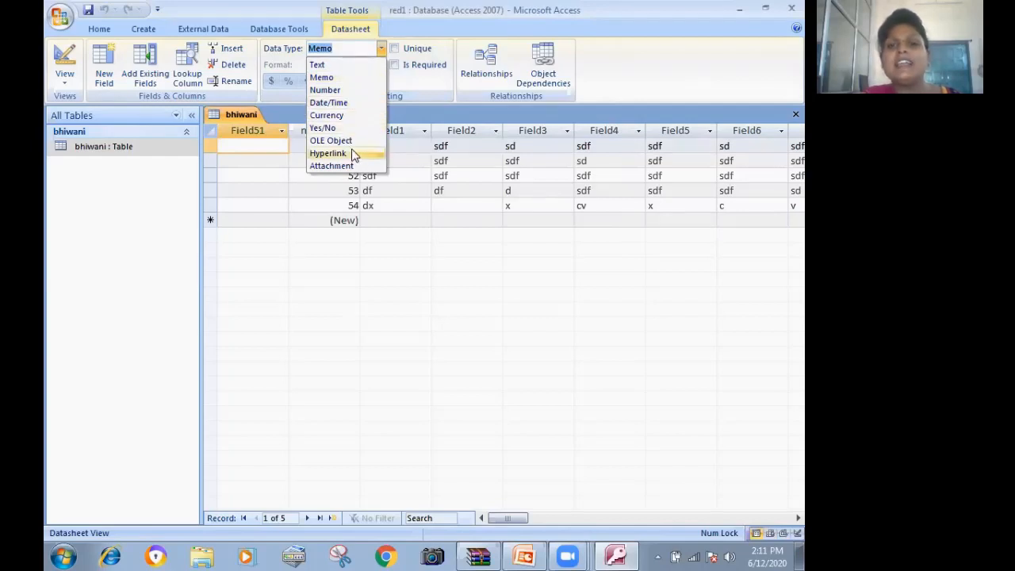
click(414, 165)
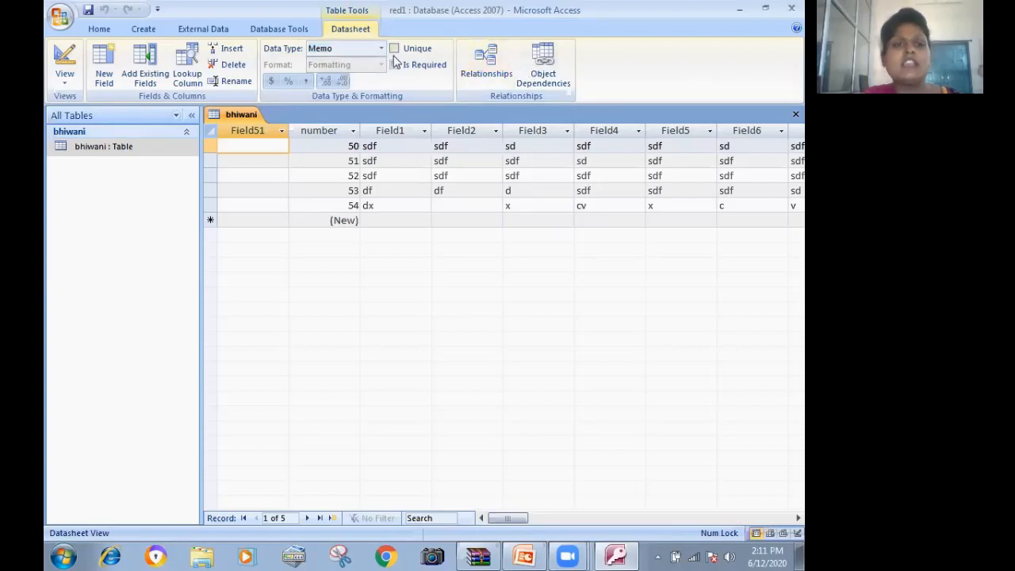
- Show the bhiwani table in PivotTable View and place number, Field1 and Field2 in the detail area
click(62, 88)
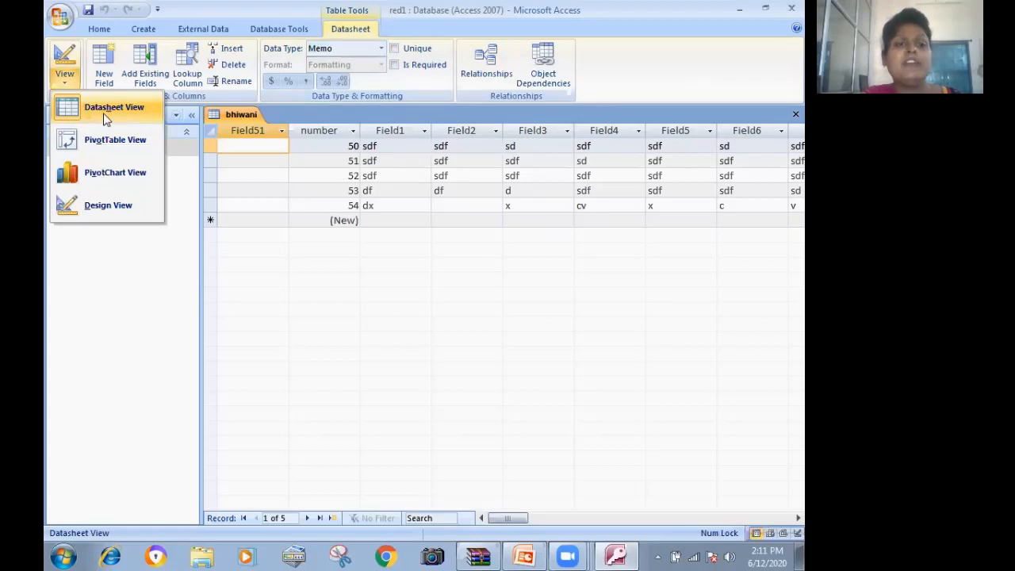
click(110, 141)
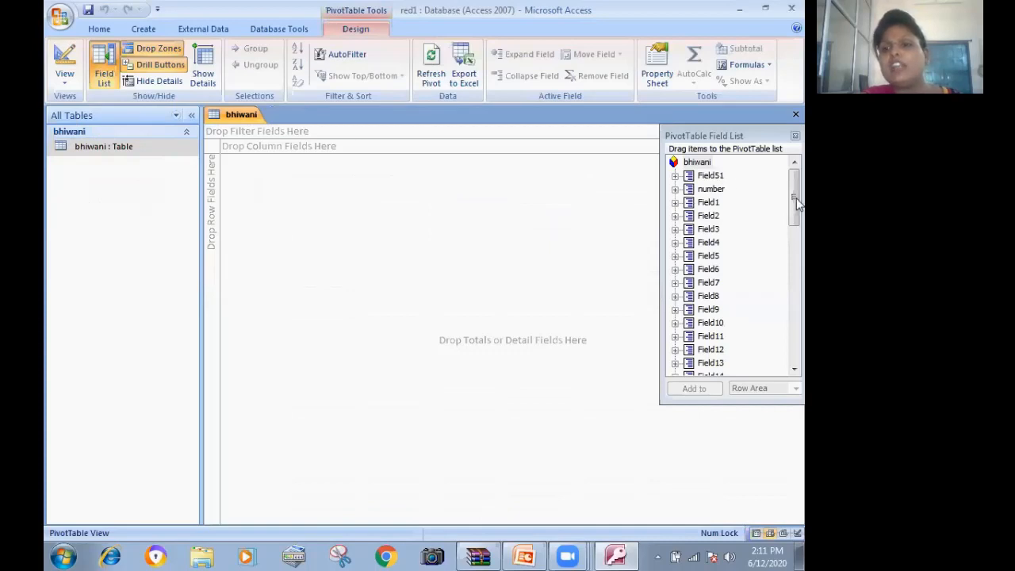
drag(797, 198, 796, 161)
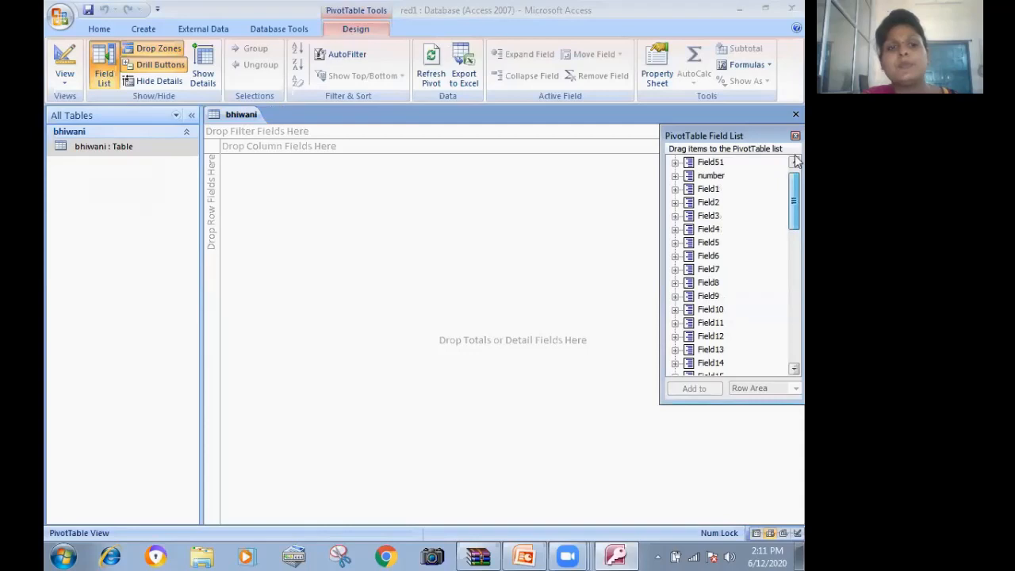
scroll(711, 197, up, 1)
click(710, 189)
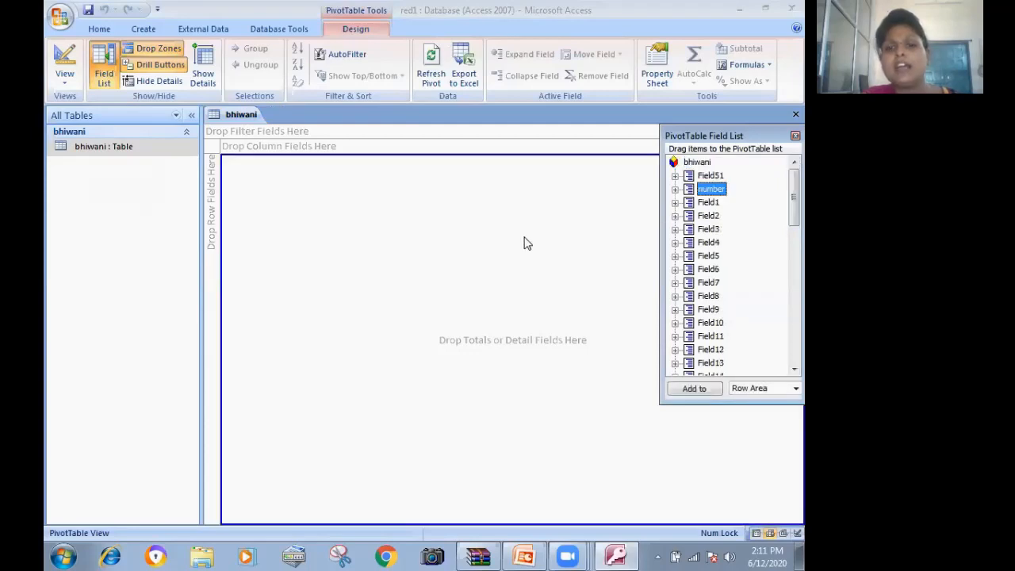
drag(520, 249, 571, 239)
drag(697, 216, 563, 176)
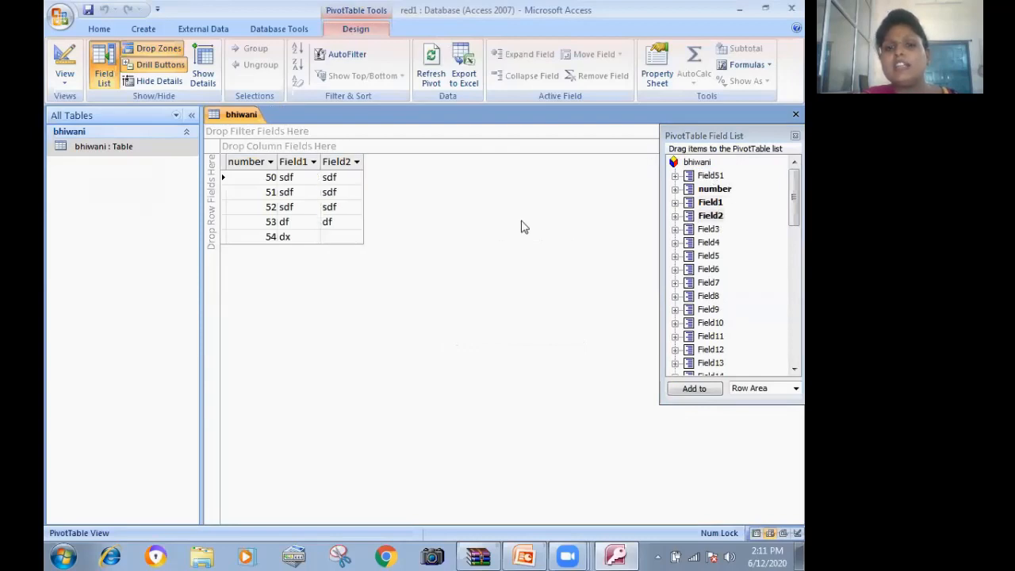
- Add Field51, Field3, Field4, Field5 and Field6 to the PivotTable's detail area
drag(614, 246, 615, 246)
click(706, 229)
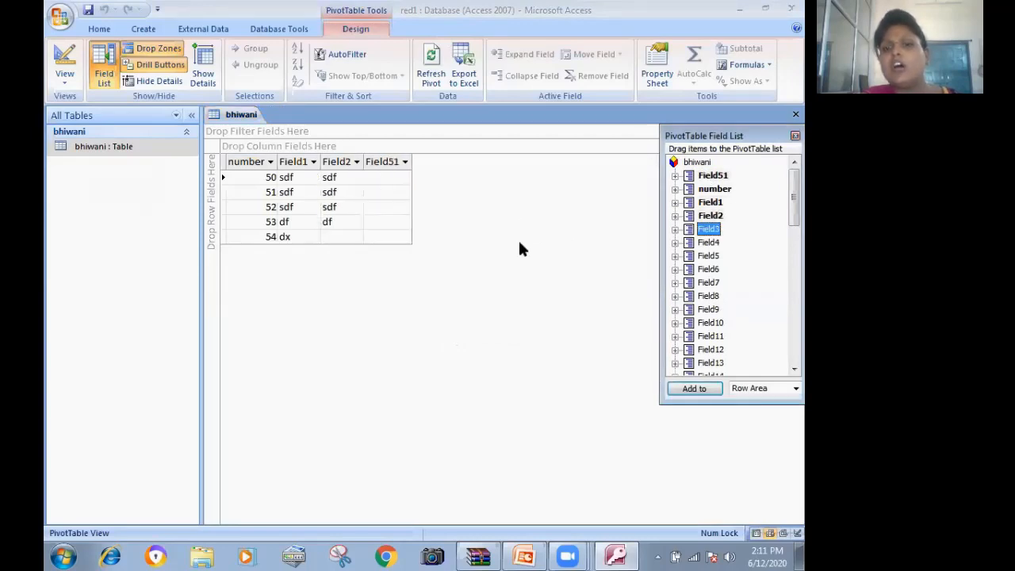
drag(689, 247, 488, 224)
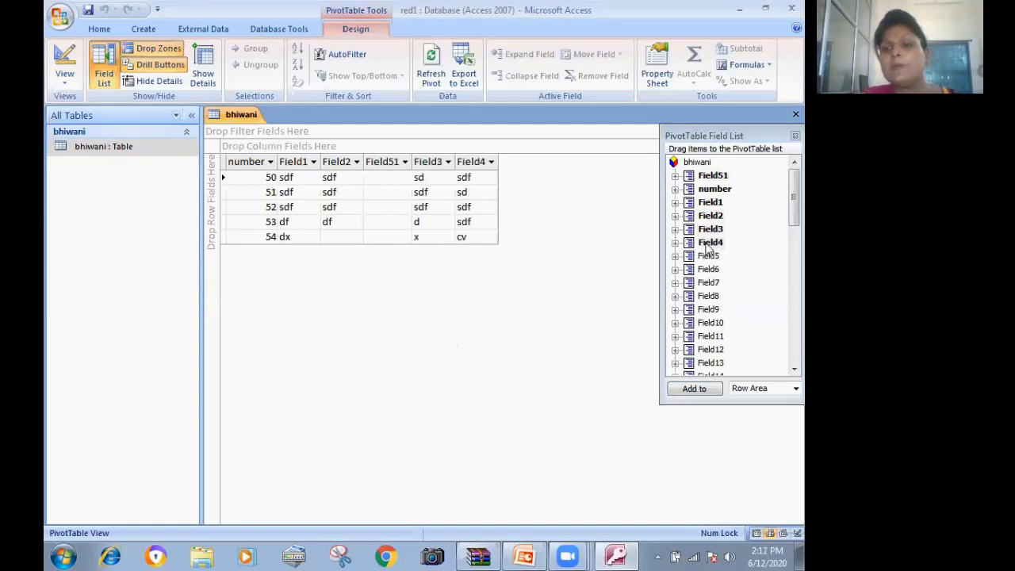
drag(709, 255, 616, 245)
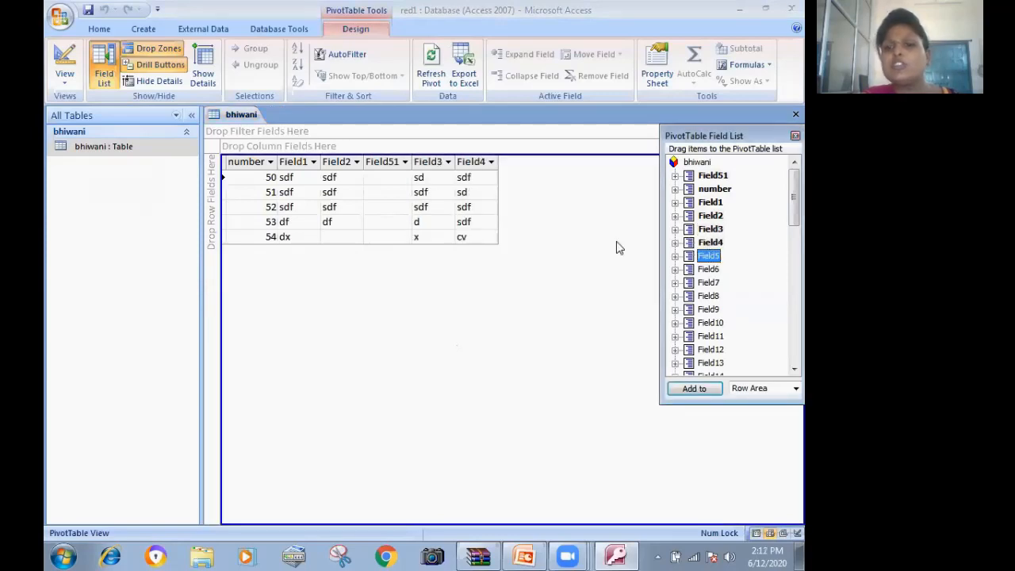
drag(708, 269, 625, 230)
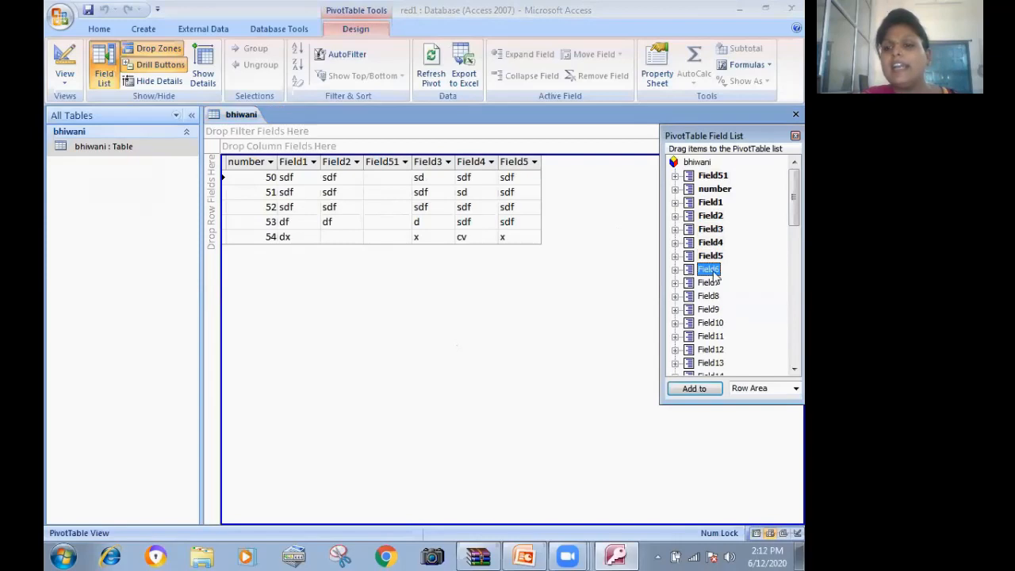
- Add Field7 through Field13 to the PivotTable's detail area
drag(699, 283, 632, 238)
drag(703, 297, 632, 242)
drag(707, 309, 648, 227)
drag(710, 323, 624, 261)
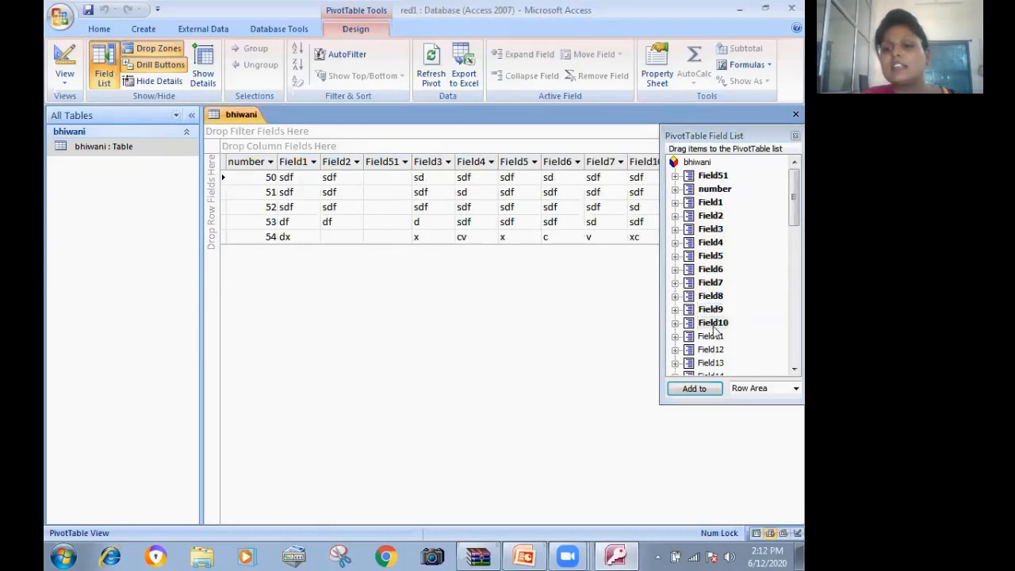
drag(711, 335, 629, 324)
drag(710, 349, 627, 340)
drag(718, 365, 655, 350)
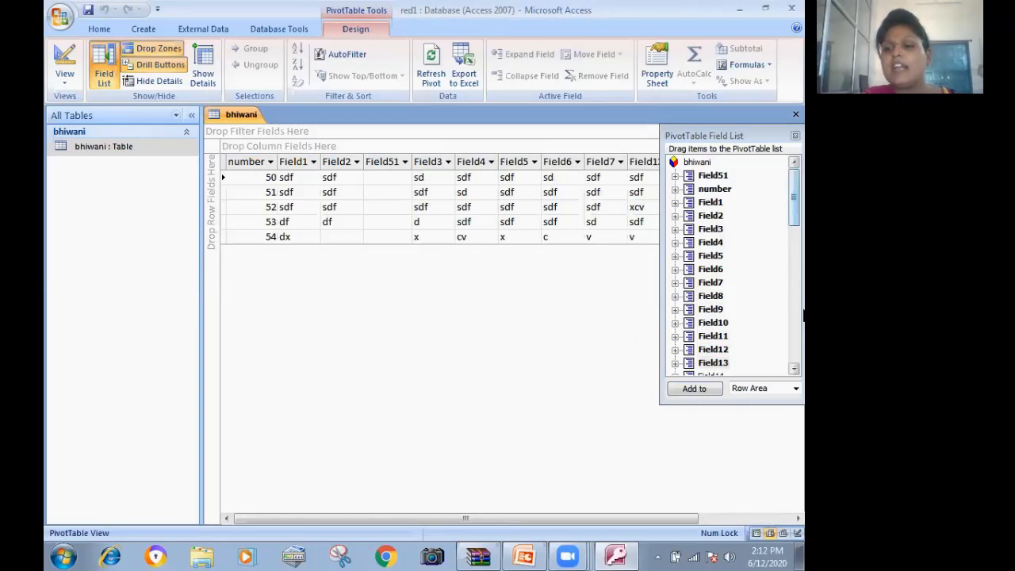
- Add Field13 to the PivotTable's Row Area so the records are grouped by it
scroll(803, 315, down, 8)
scroll(805, 368, down, 4)
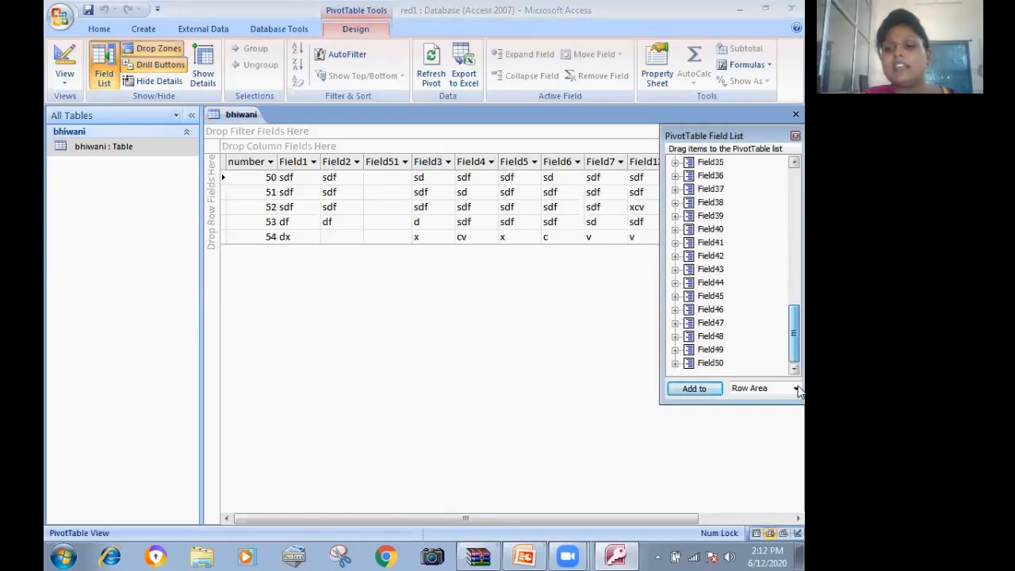
click(694, 390)
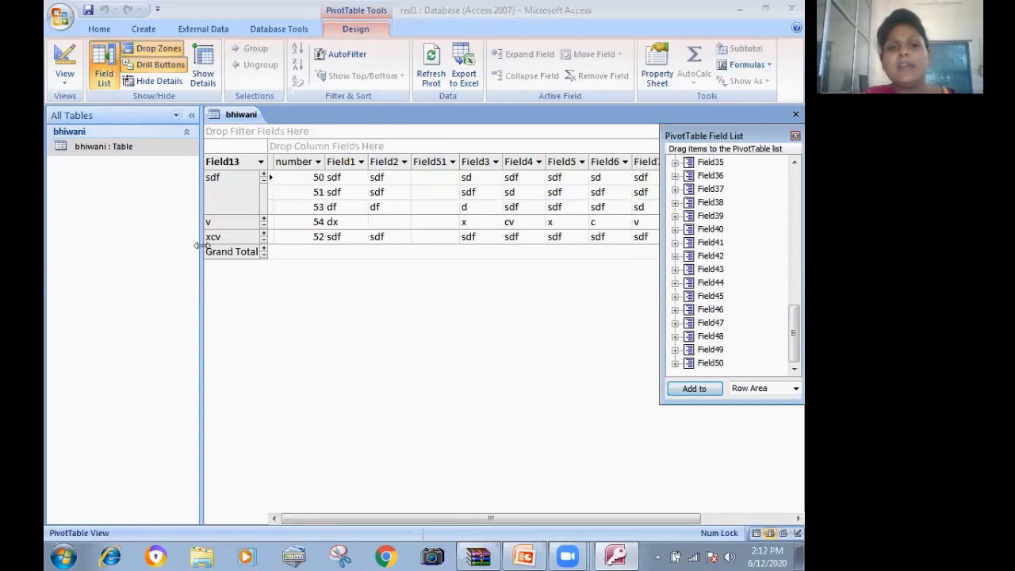
- Review the PivotTable's target areas, choose Column Area as the destination, and close the PivotTable Field List
click(795, 388)
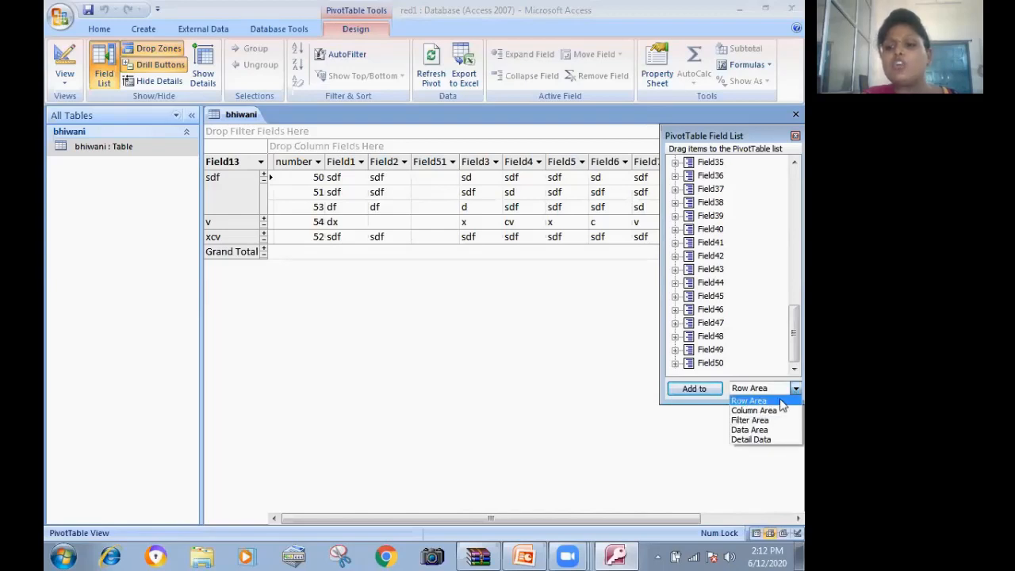
click(782, 402)
click(795, 390)
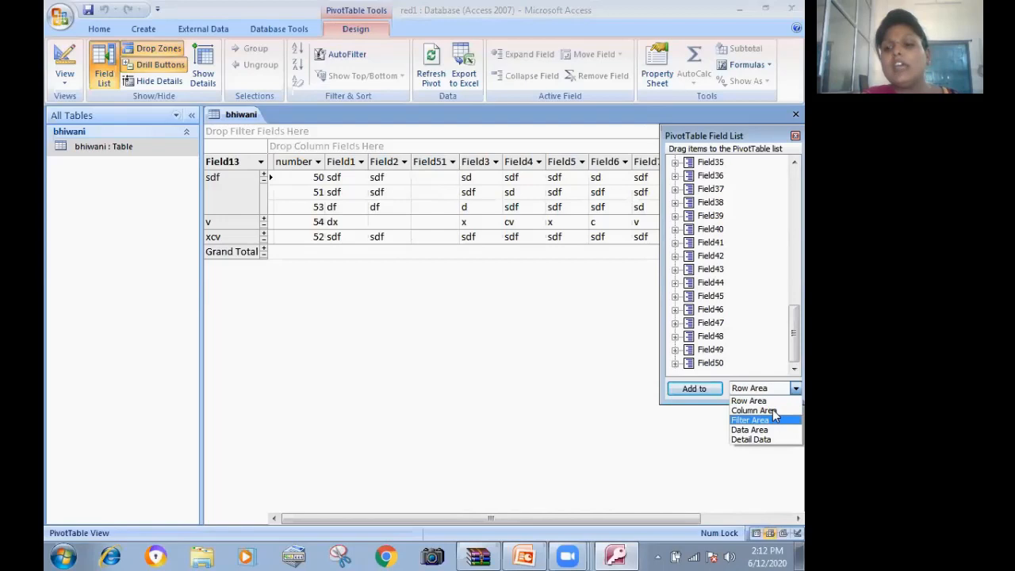
click(769, 410)
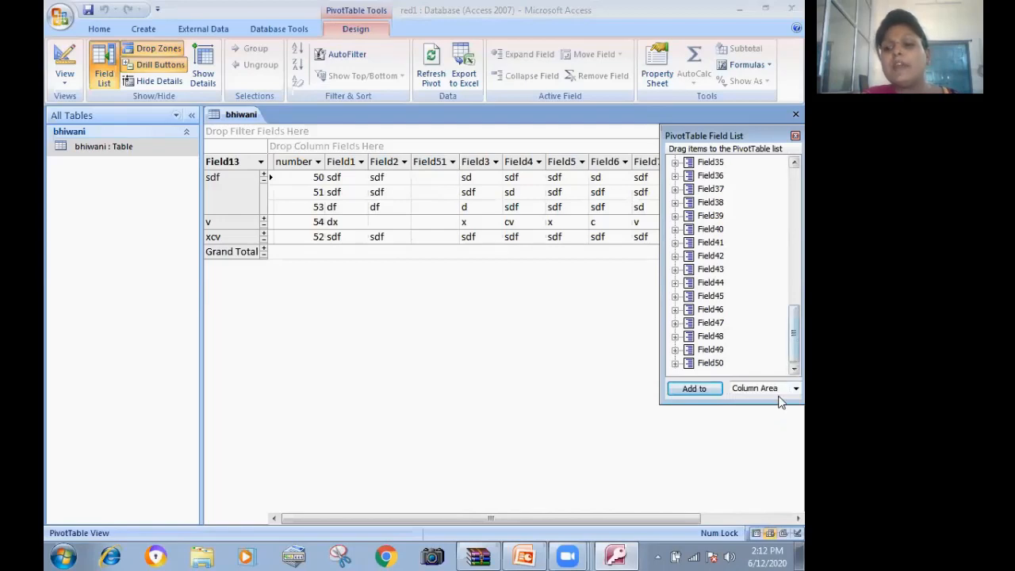
click(795, 136)
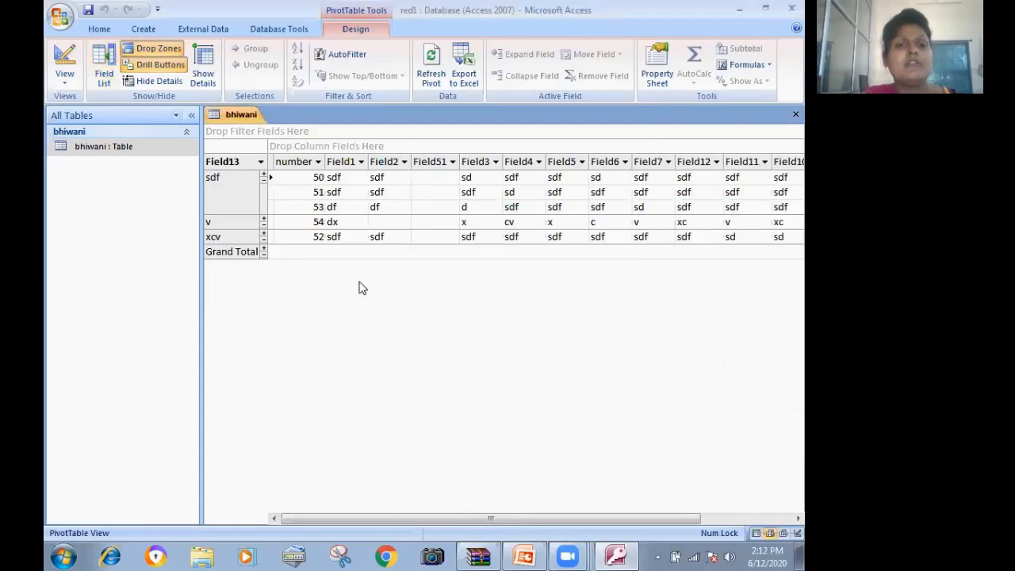
- Show the bhiwani table in PivotChart View and chart Field51, number and Field1 through Field5 as data fields
click(65, 78)
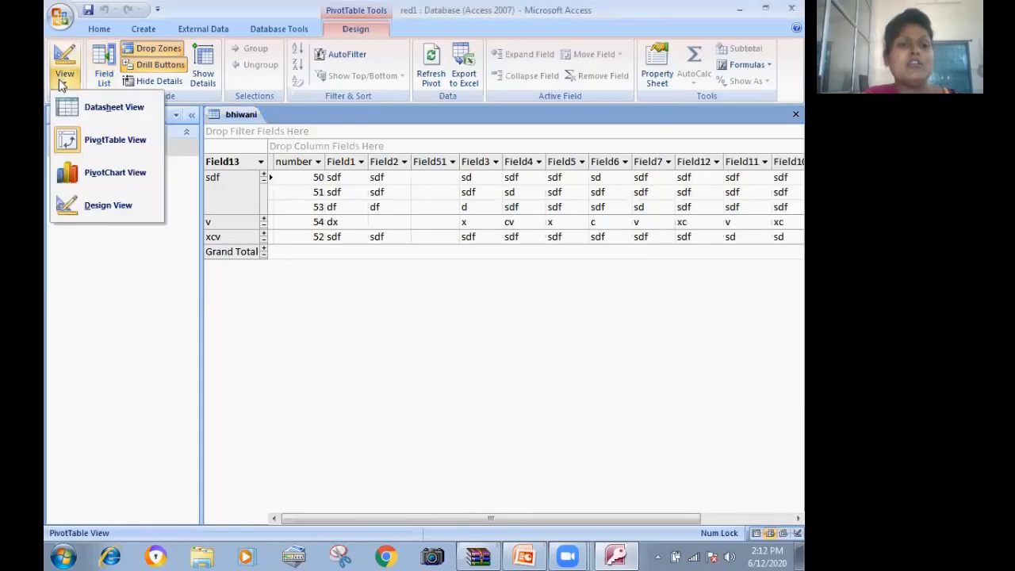
click(115, 175)
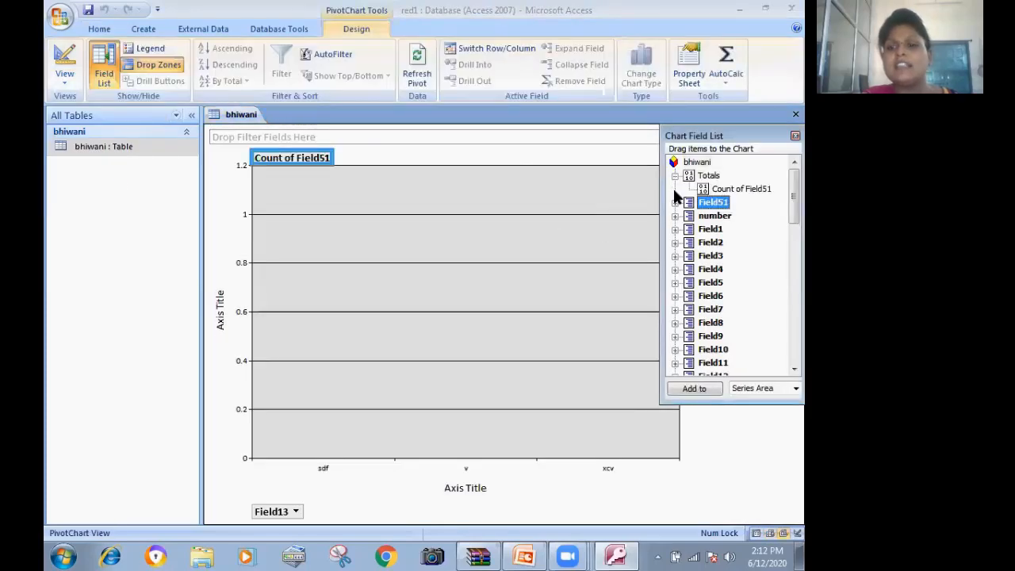
drag(689, 214, 515, 243)
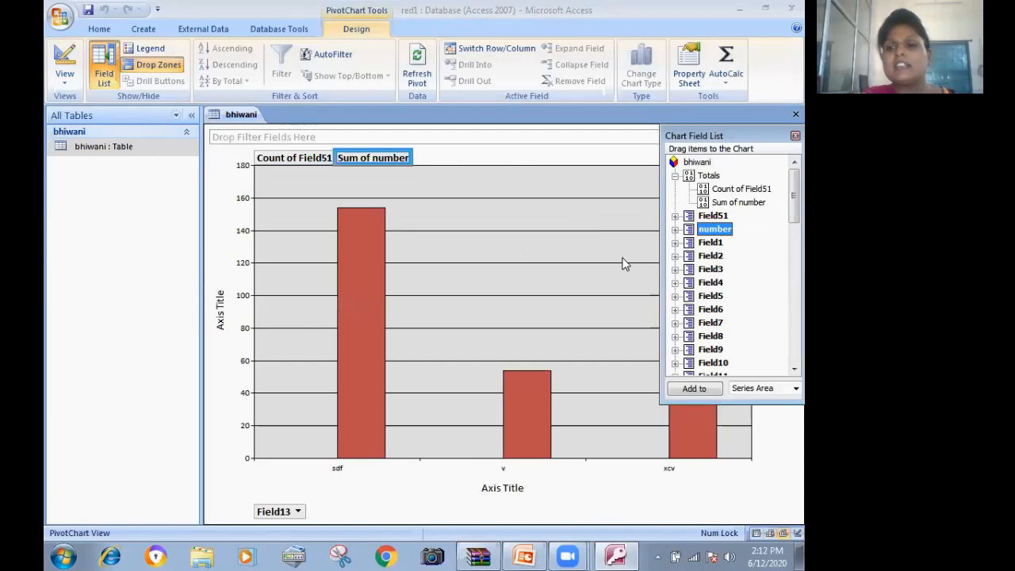
drag(710, 243, 608, 247)
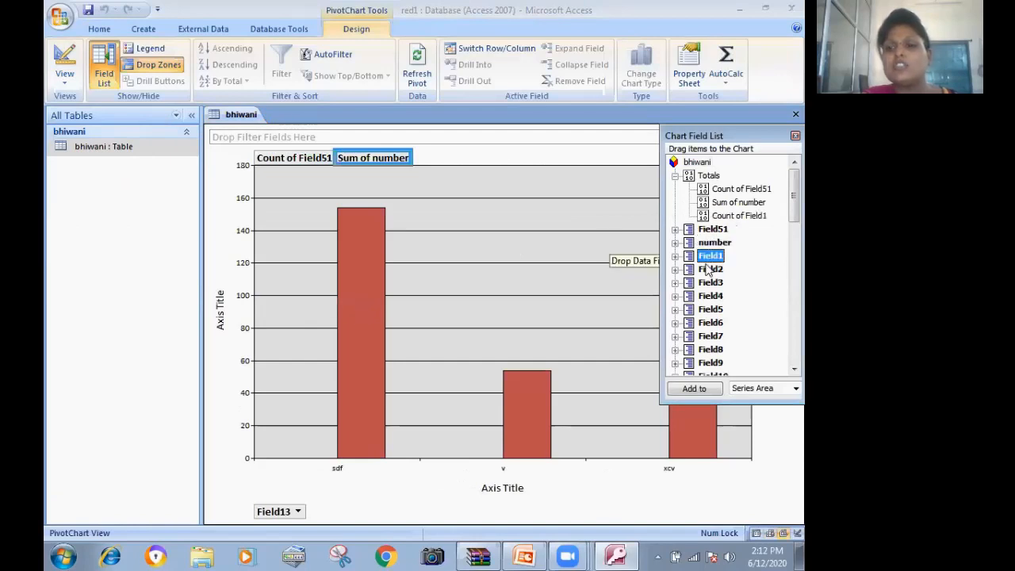
drag(706, 297, 621, 305)
drag(703, 329, 599, 314)
drag(714, 356, 571, 374)
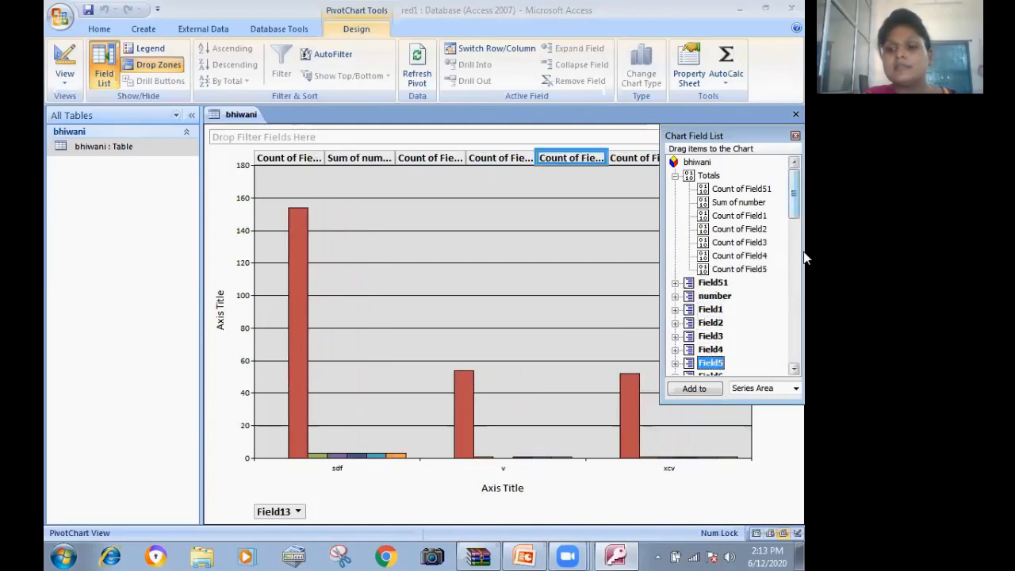
- Add Field20, Field19, Field17, Field16 and Field15 to the PivotChart as data fields
scroll(802, 256, down, 7)
drag(716, 366, 555, 344)
drag(696, 314, 603, 312)
drag(705, 308, 565, 322)
drag(694, 295, 570, 287)
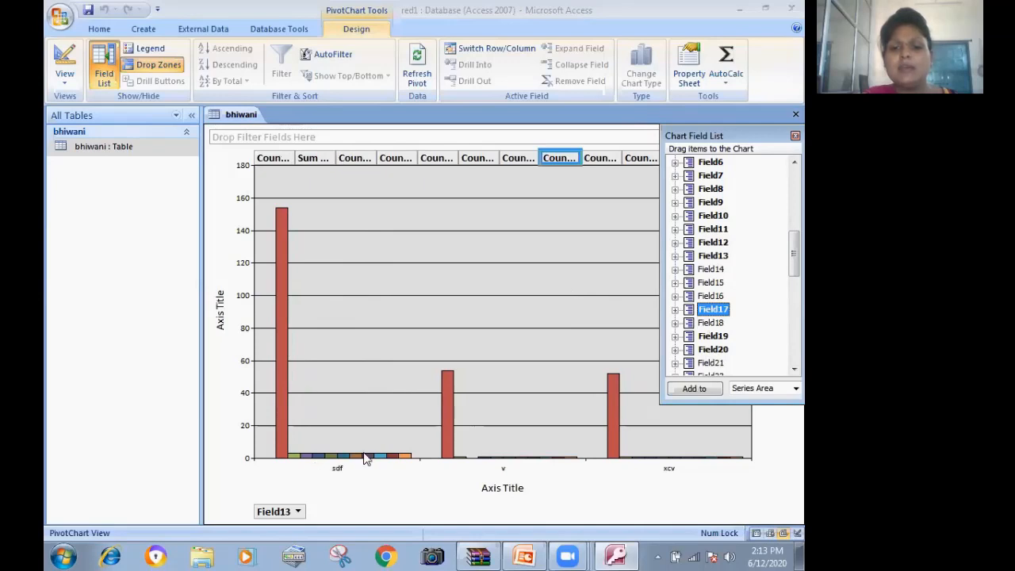
drag(705, 296, 535, 319)
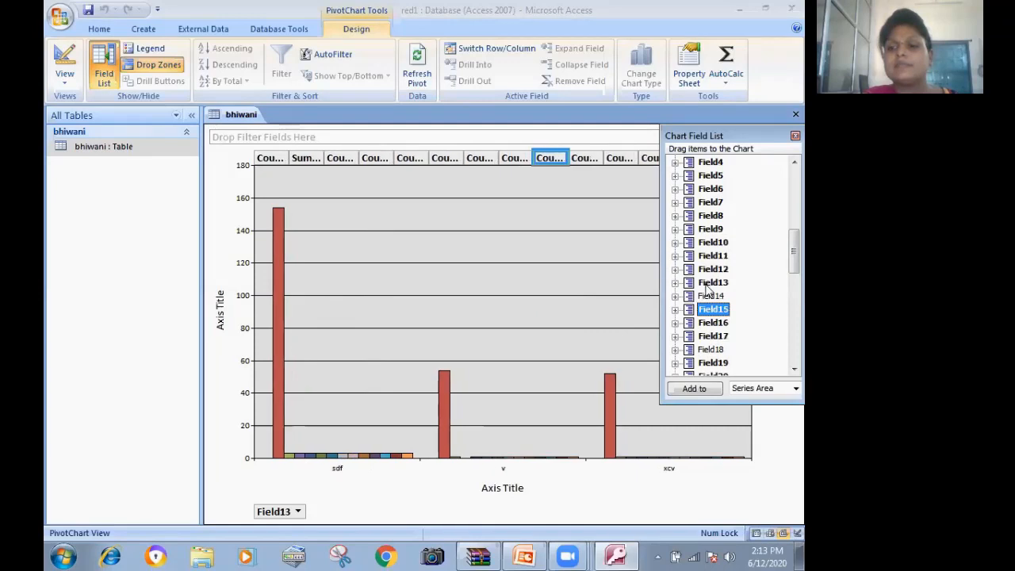
- Add Field14, Field21 and Field22 to the PivotChart as data fields
drag(710, 295, 572, 263)
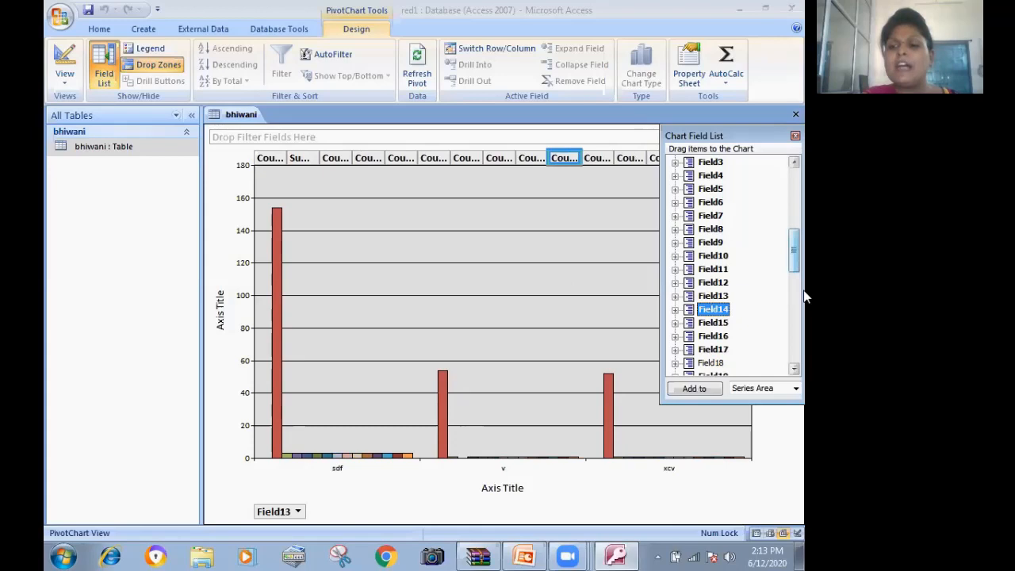
scroll(802, 294, down, 5)
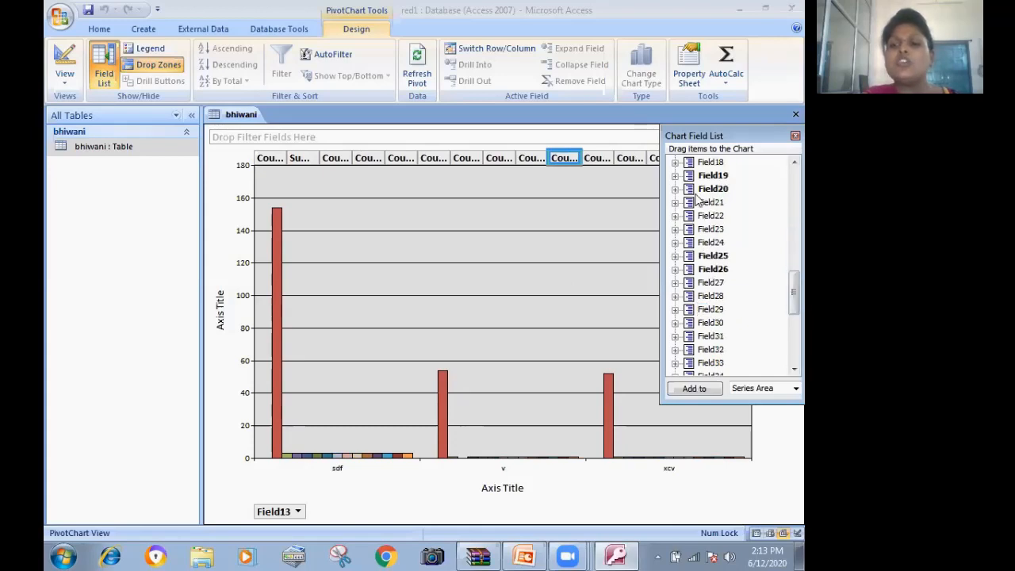
drag(704, 203, 396, 262)
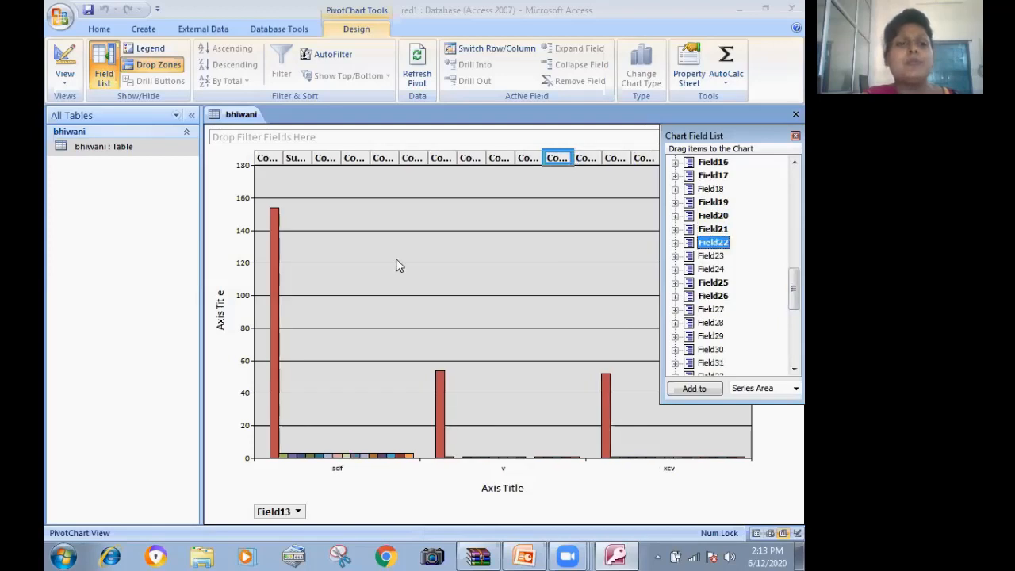
- Close the bhiwani table and save the changes to its layout
click(64, 84)
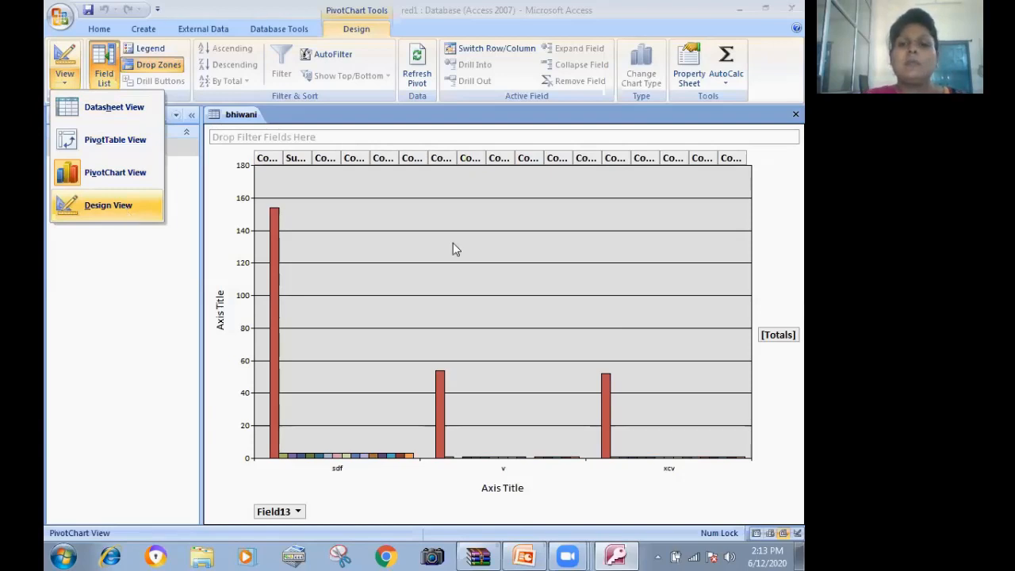
click(218, 241)
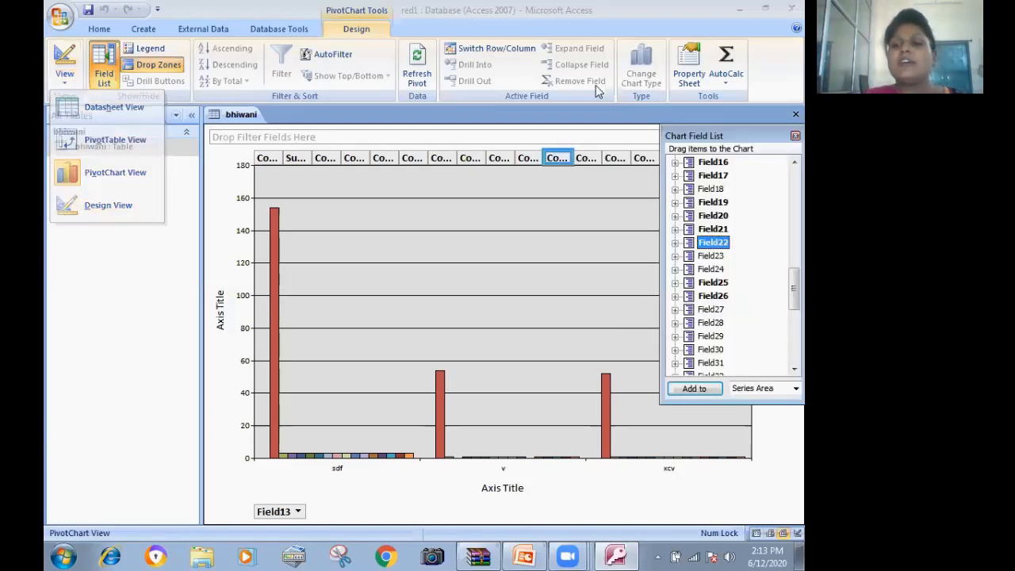
click(795, 116)
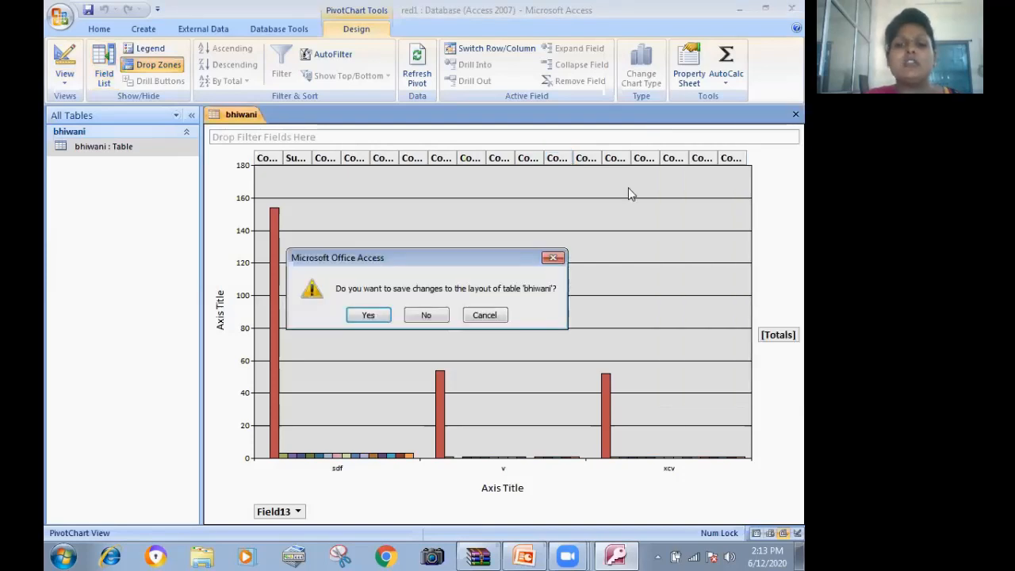
click(480, 317)
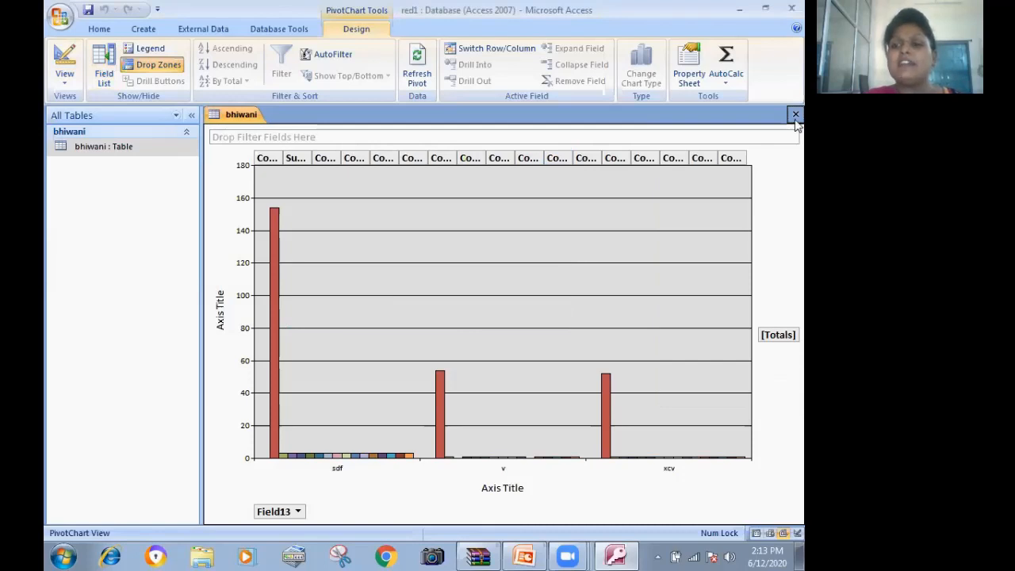
key(ctrl+w)
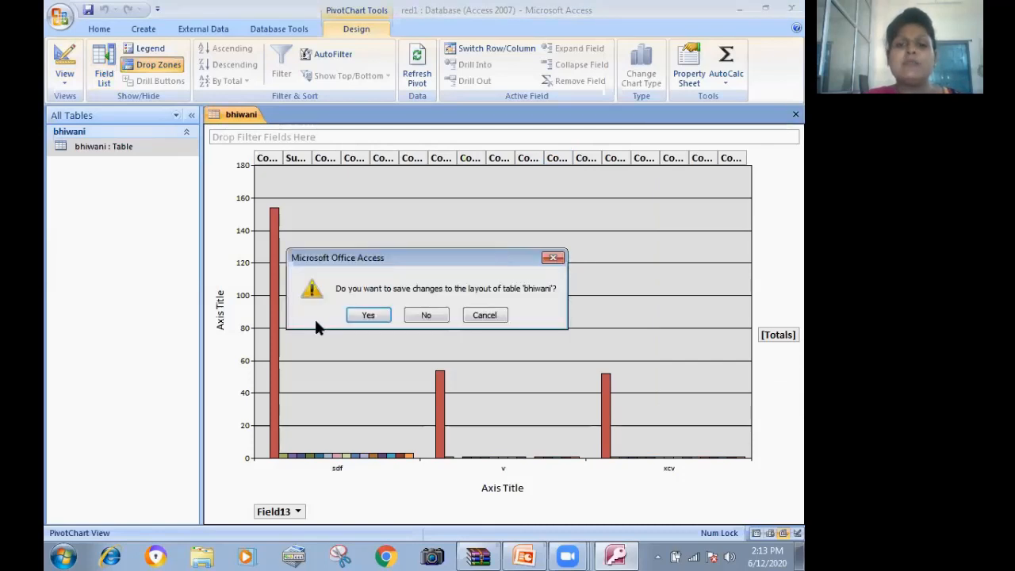
click(366, 317)
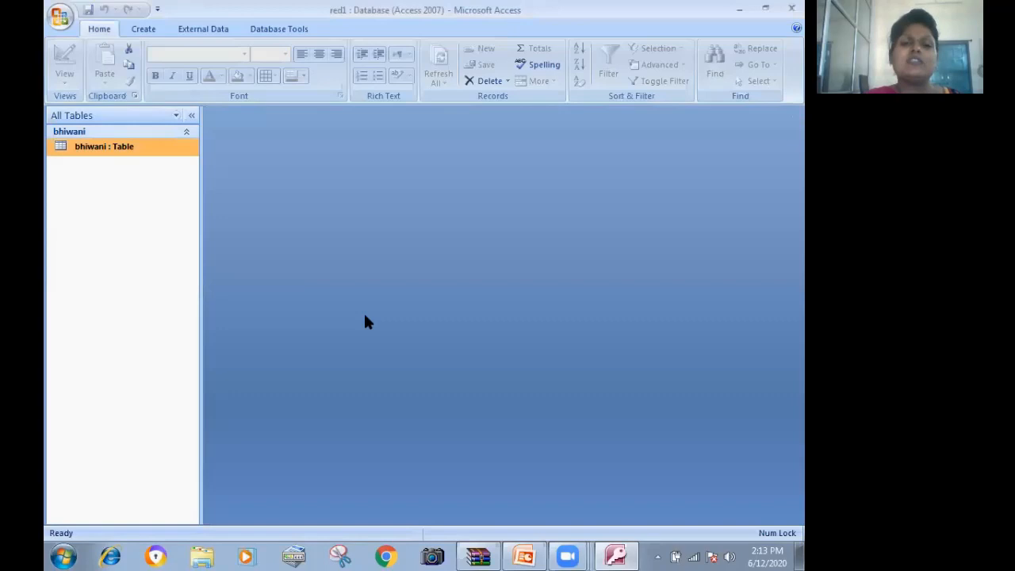
- Reopen the bhiwani table in Datasheet View and check the existing fields available to add and its object dependencies
double_click(158, 151)
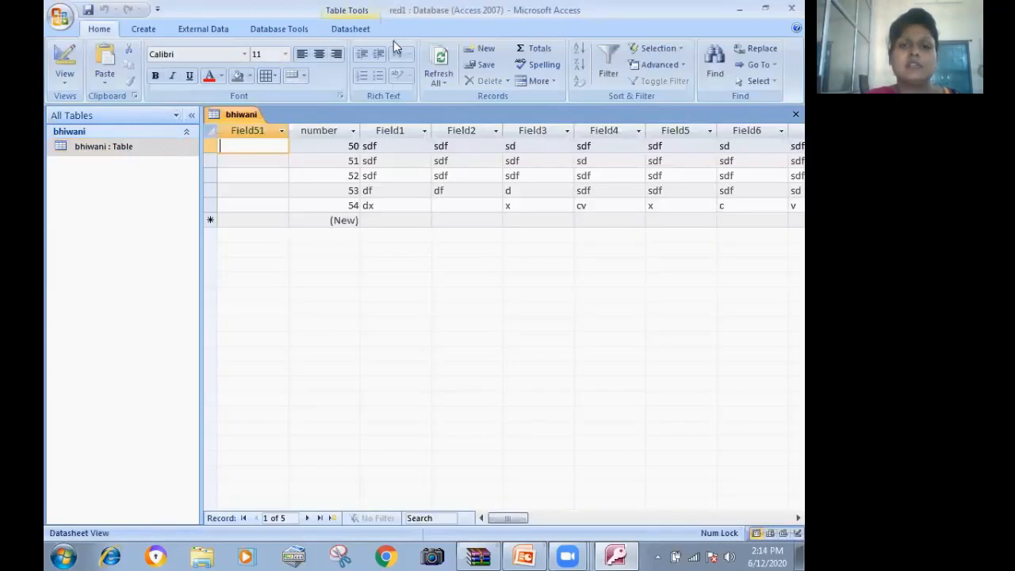
click(366, 30)
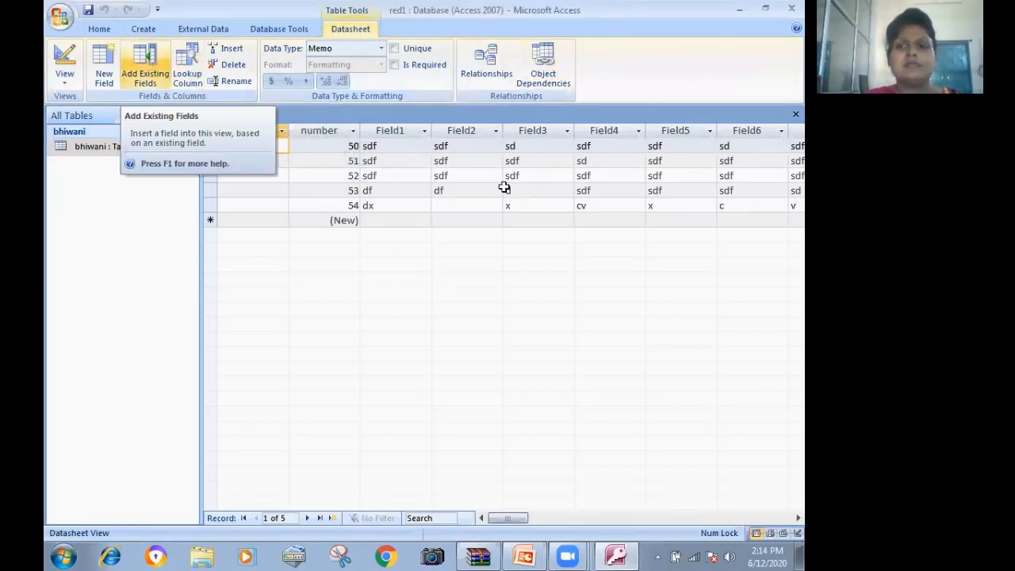
click(149, 65)
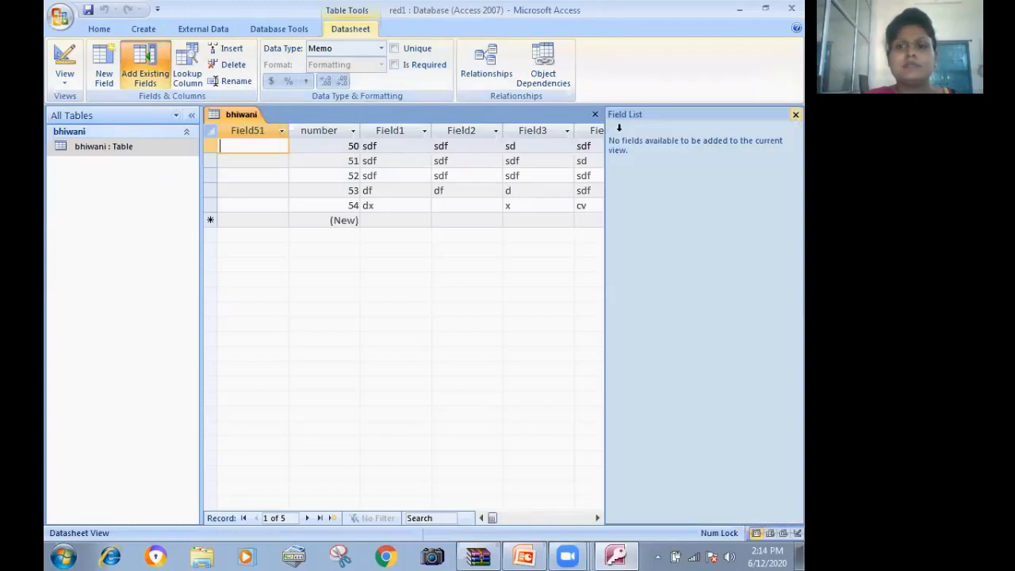
click(796, 115)
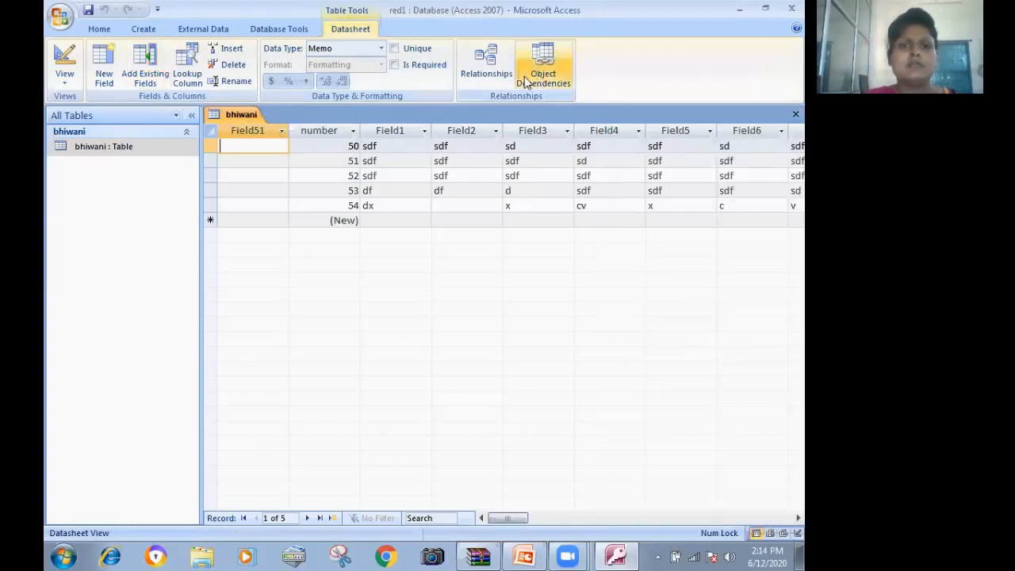
click(529, 82)
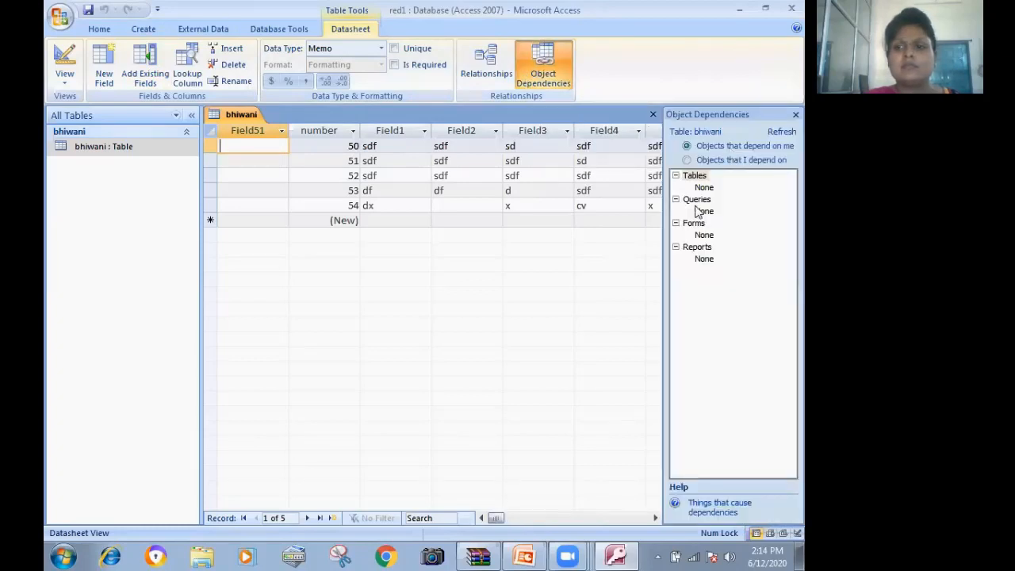
click(795, 114)
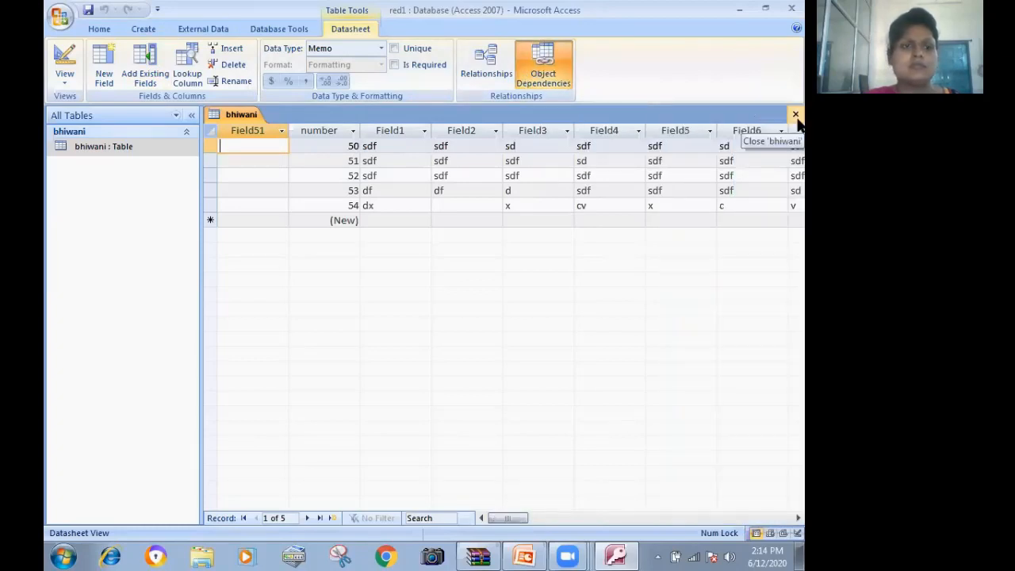
- Review the saved pivot layouts of the bhiwani table in PivotTable View and PivotChart View
click(64, 79)
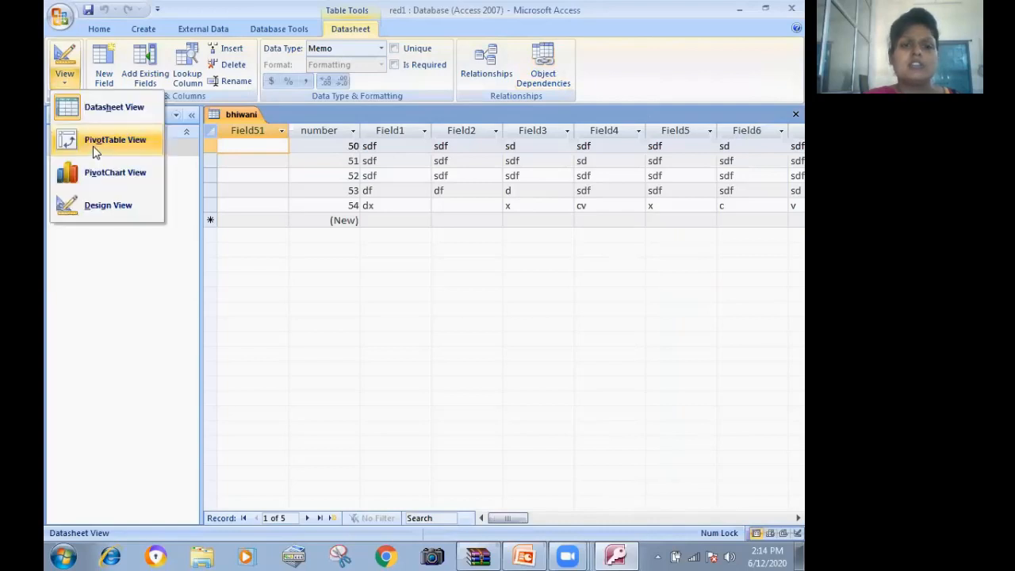
click(92, 146)
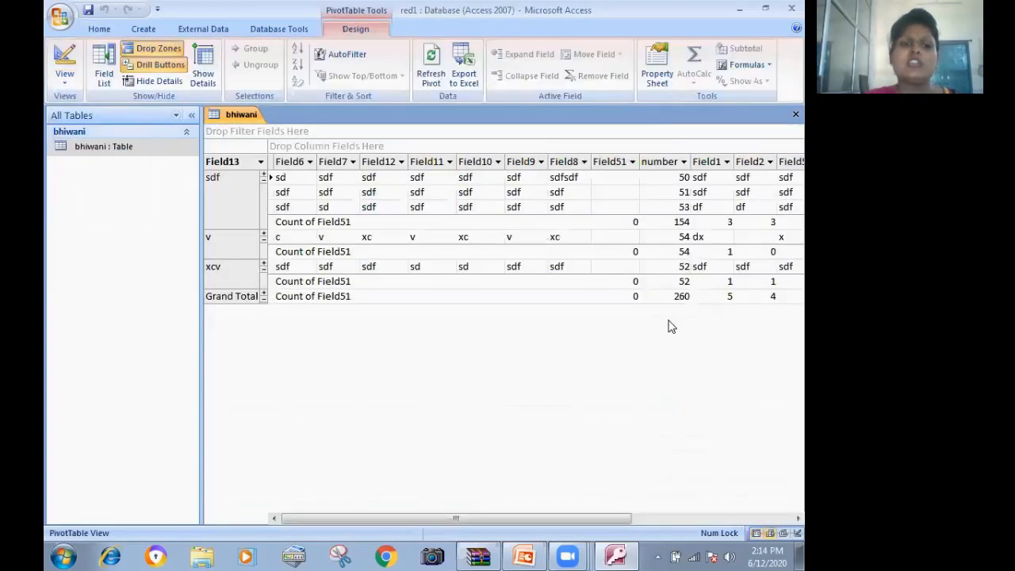
click(64, 80)
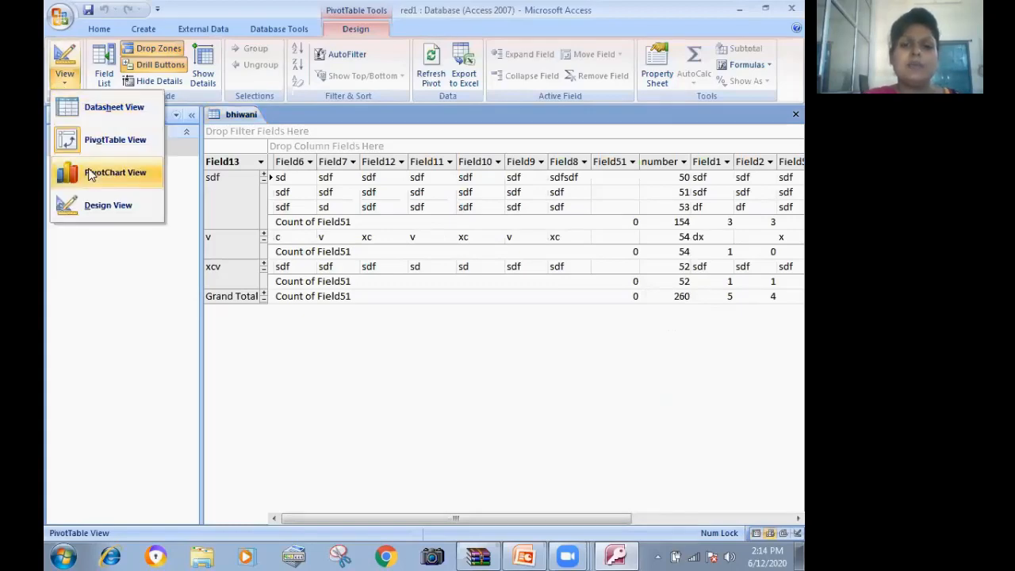
click(89, 173)
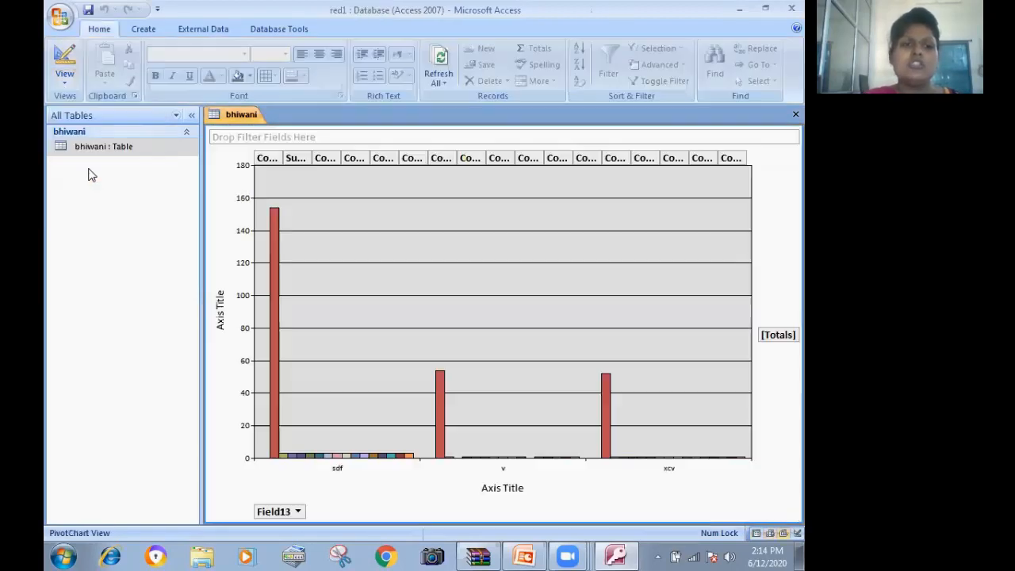
- Switch the bhiwani table from PivotChart View to Design View
click(65, 79)
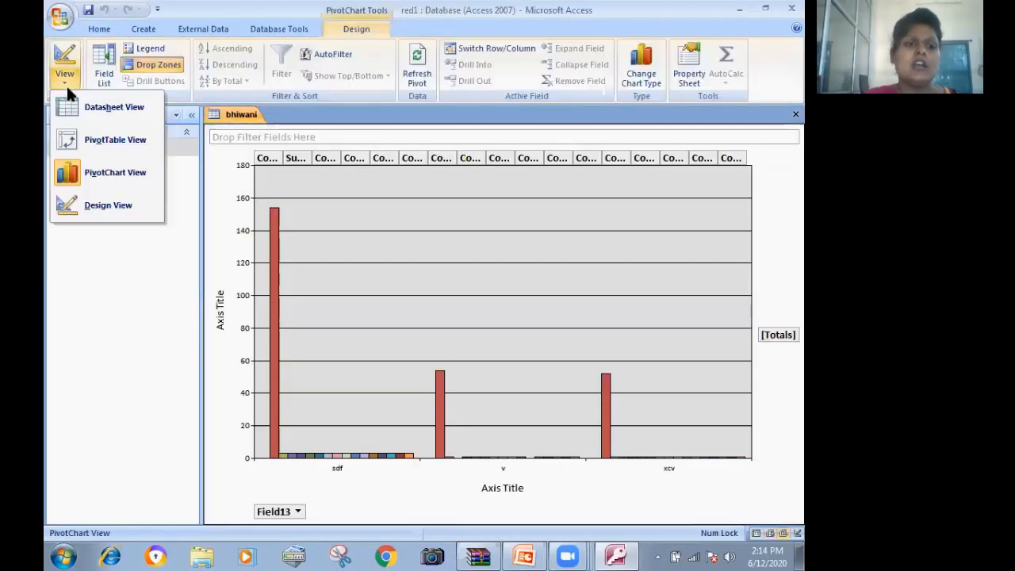
click(120, 208)
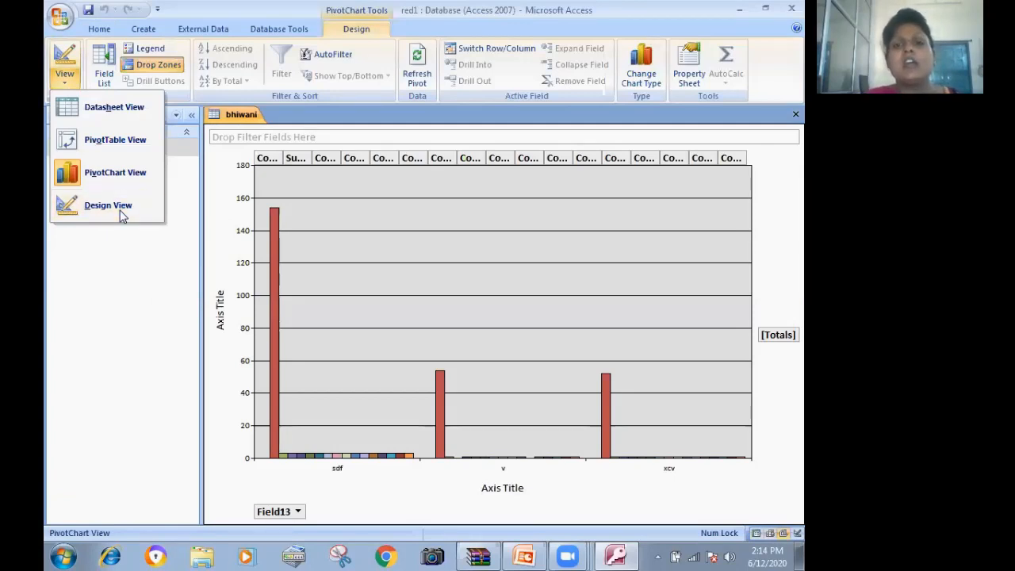